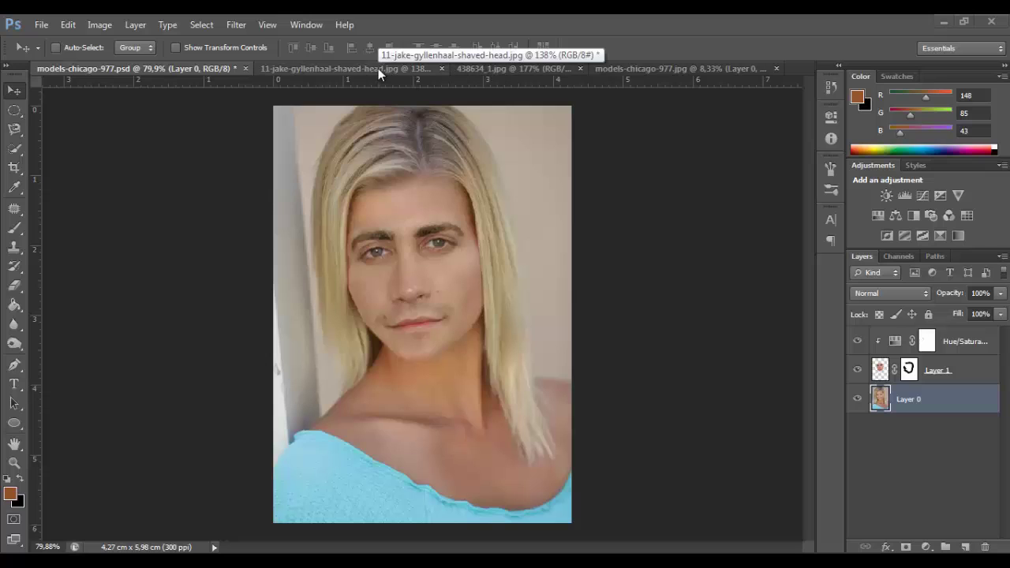
Compare the 438634_1.jpg and shaved-head photo tabs by switching between them.
click(474, 69)
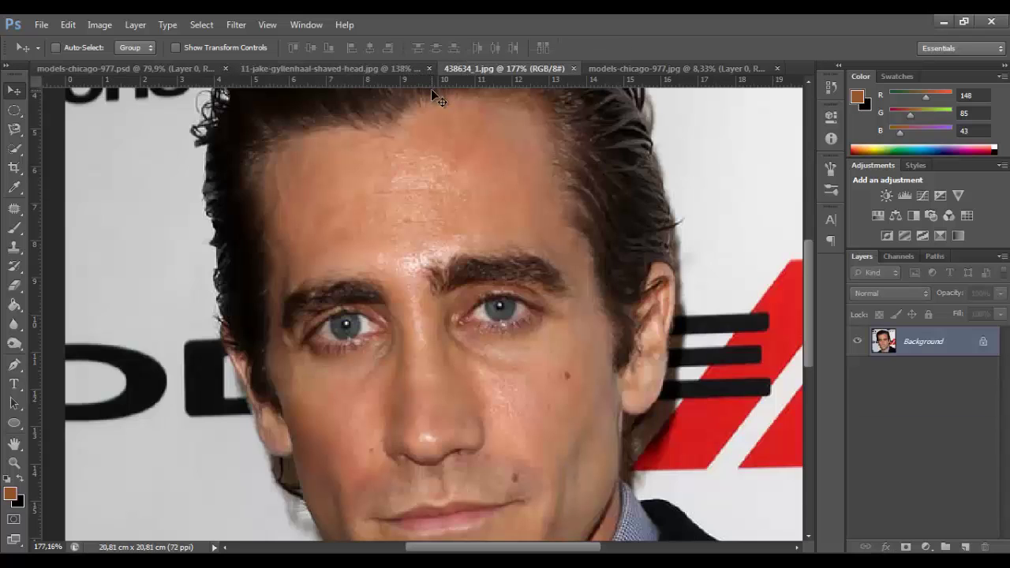
scroll(471, 125, down, 3)
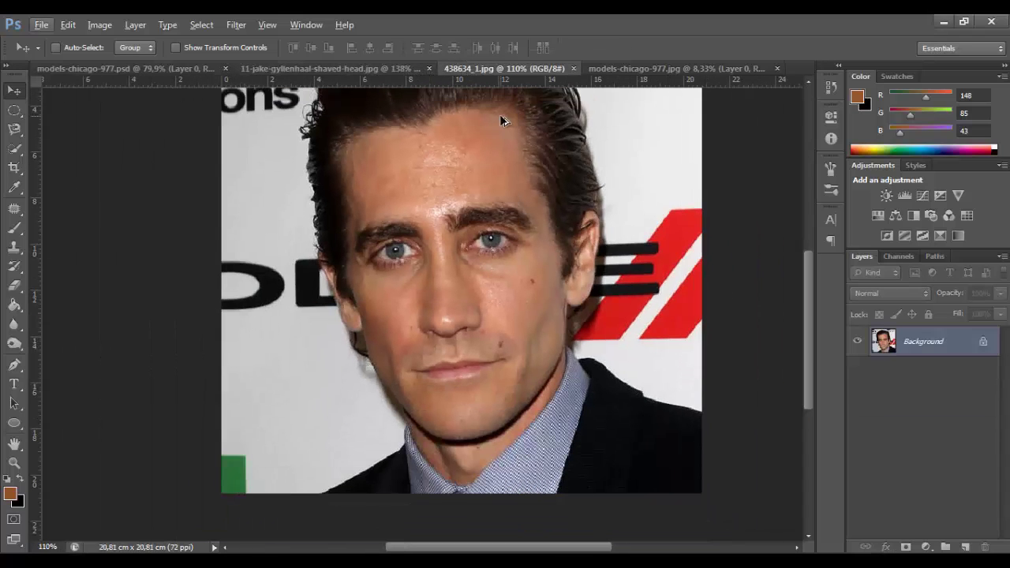
scroll(501, 119, down, 1)
scroll(500, 119, down, 1)
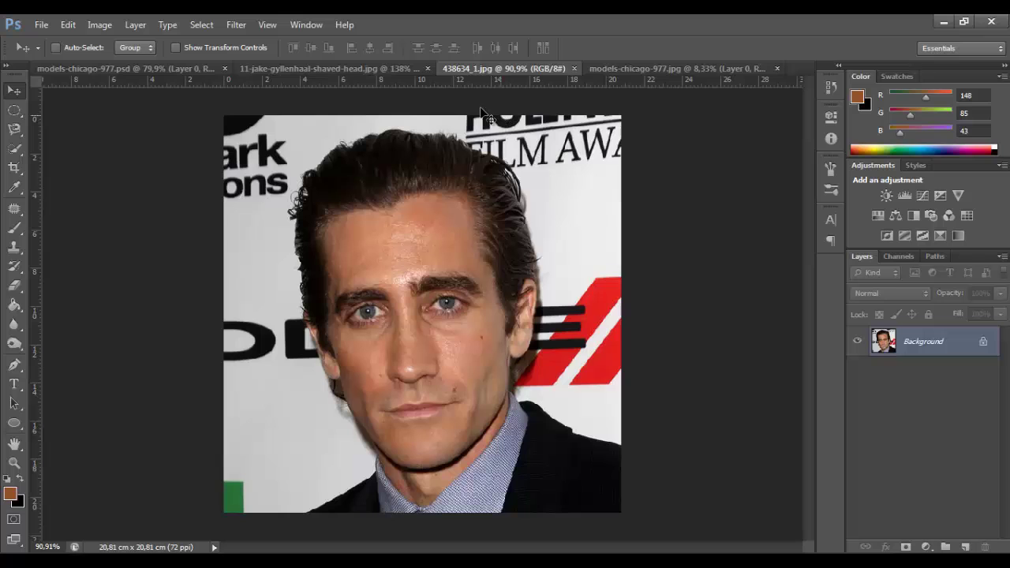
click(400, 67)
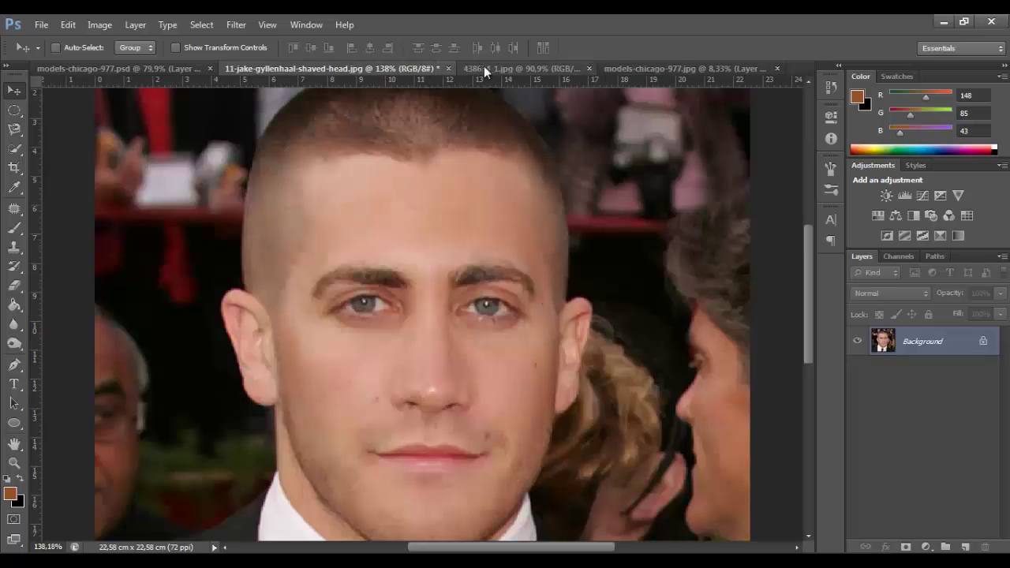
click(484, 68)
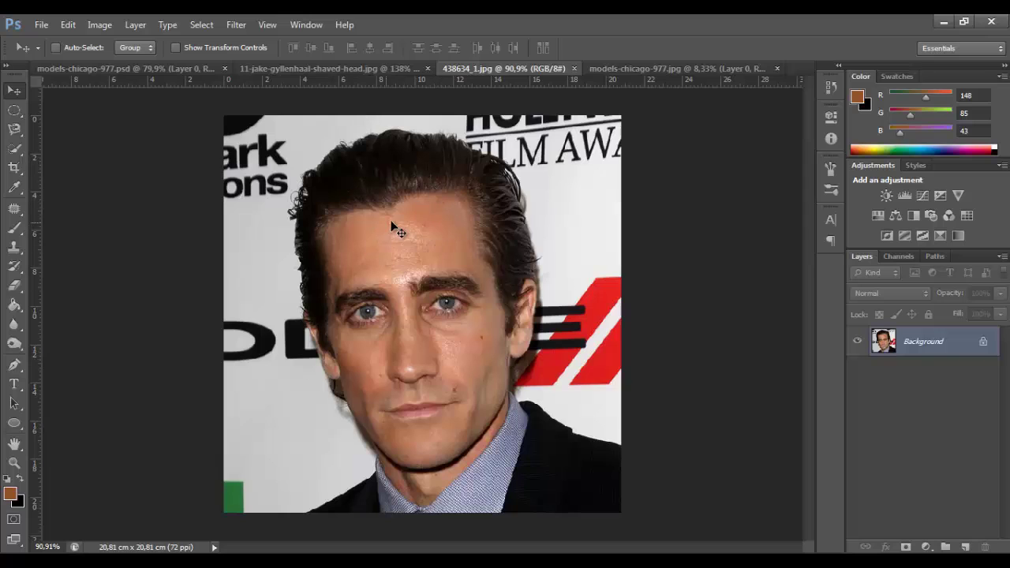
click(368, 71)
scroll(395, 200, down, 1)
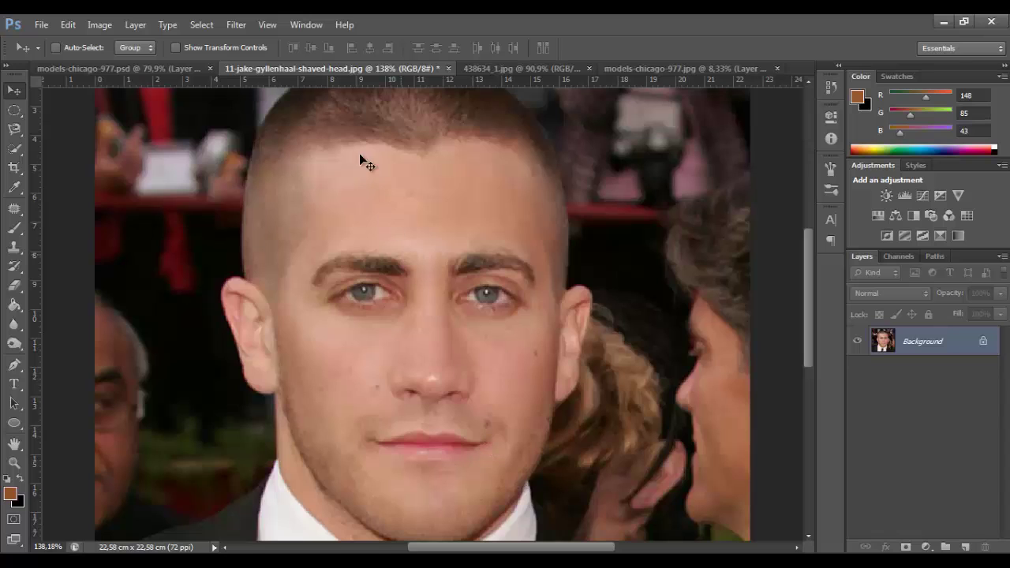
View 438634_1.jpg at 100%, compare it once more, then close it.
click(494, 68)
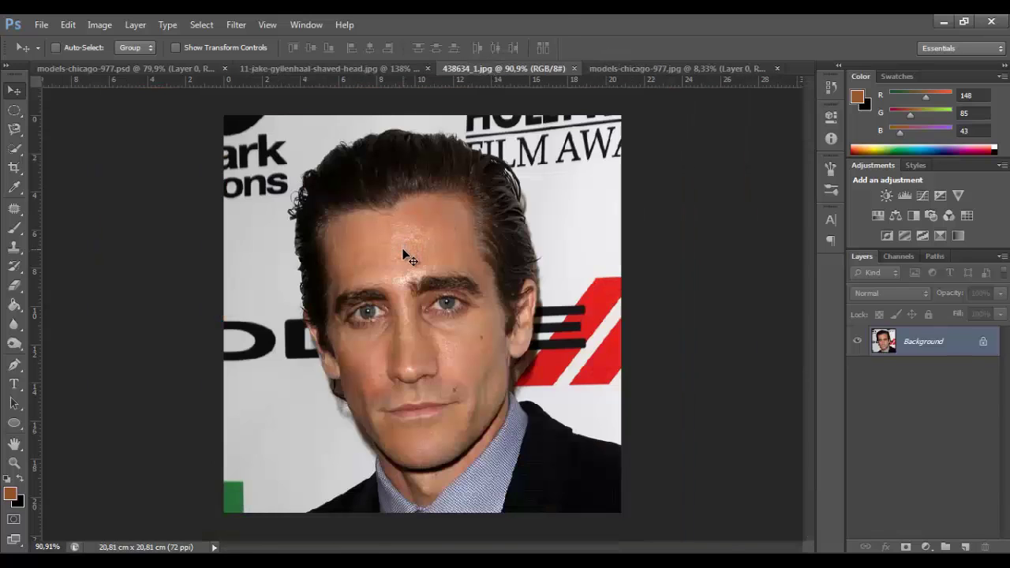
key(ctrl+1)
alt+scroll(401, 256, up, 1)
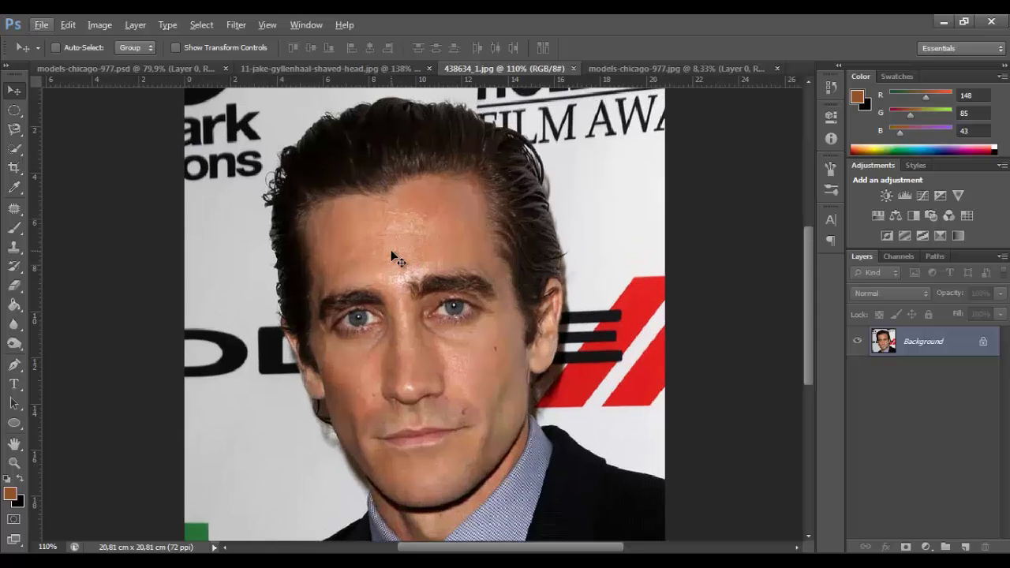
alt+scroll(391, 254, up, 1)
scroll(392, 254, down, 2)
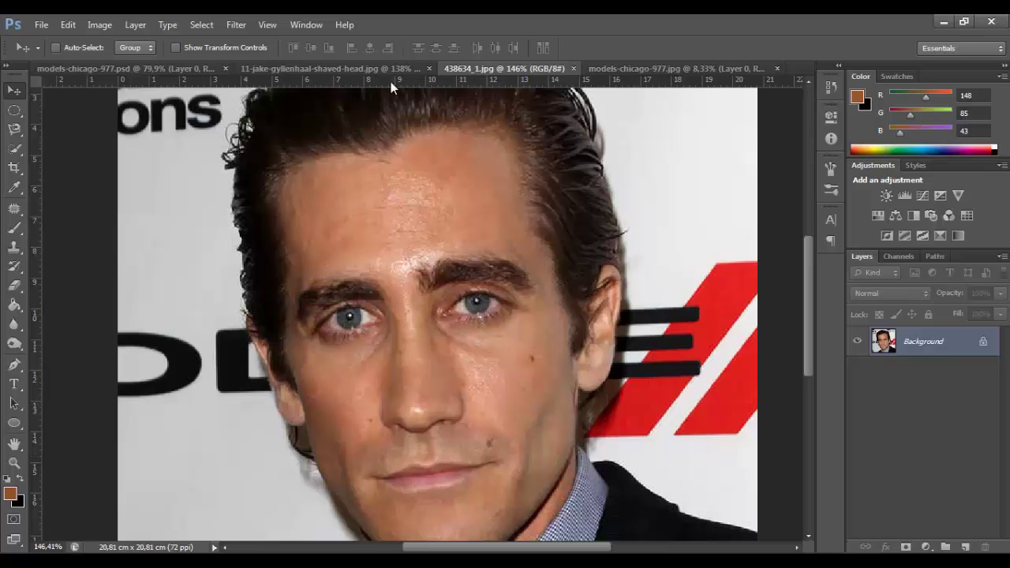
click(419, 67)
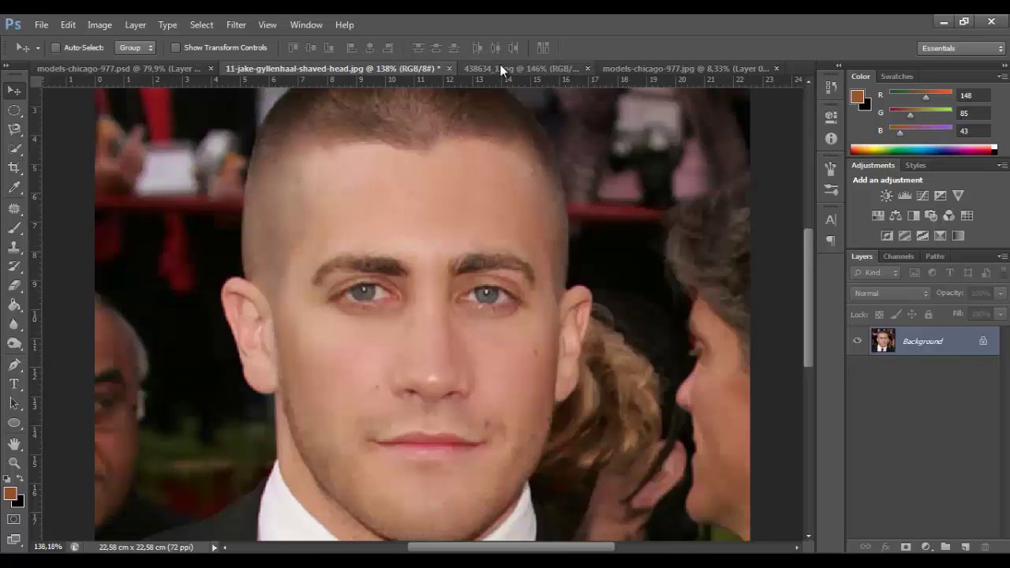
click(561, 66)
click(574, 68)
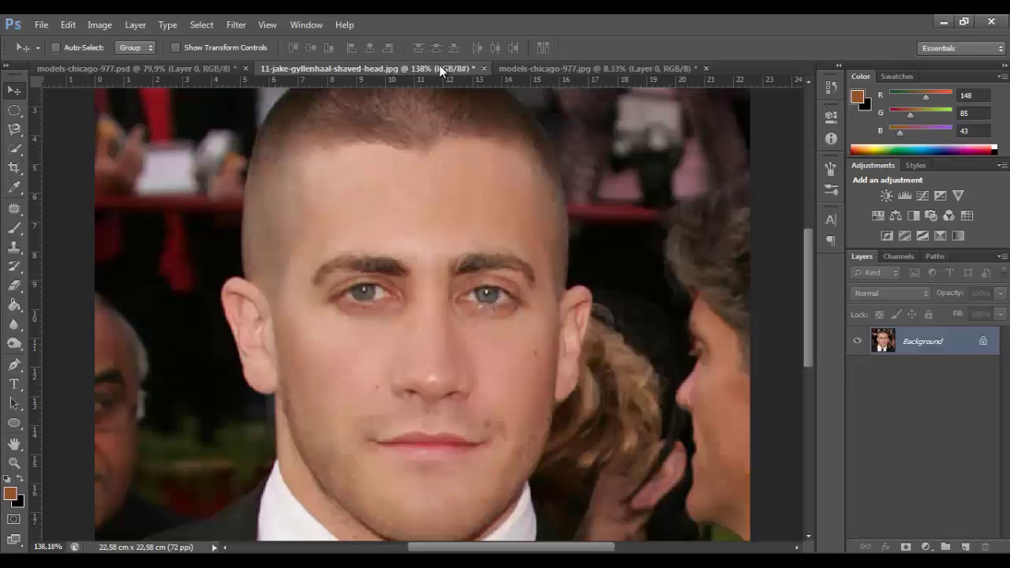
Glance at the blonde model photo, then return to 11-jake-gyllenhaal-shaved-head.jpg.
scroll(450, 236, down, 1)
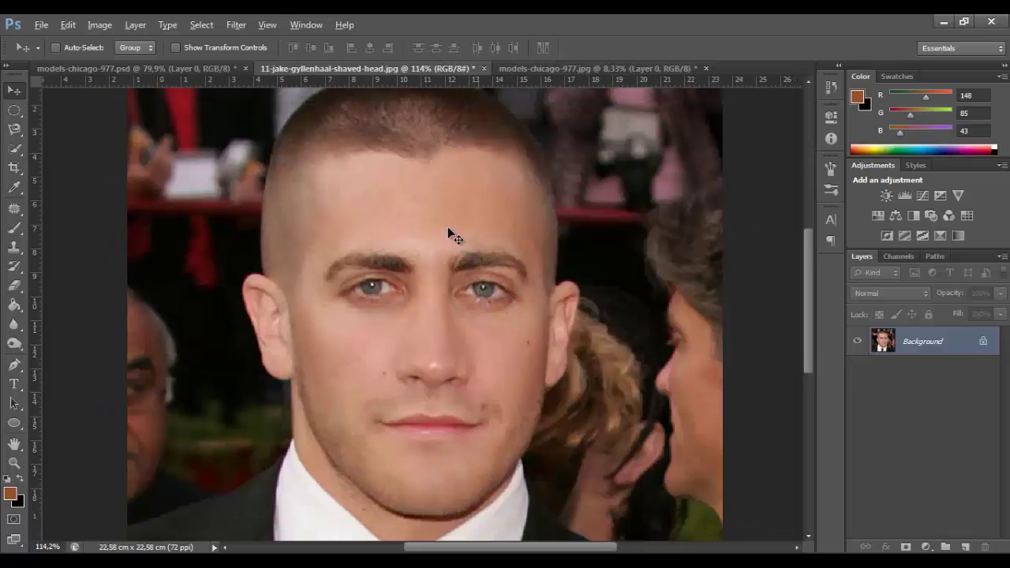
scroll(447, 227, down, 1)
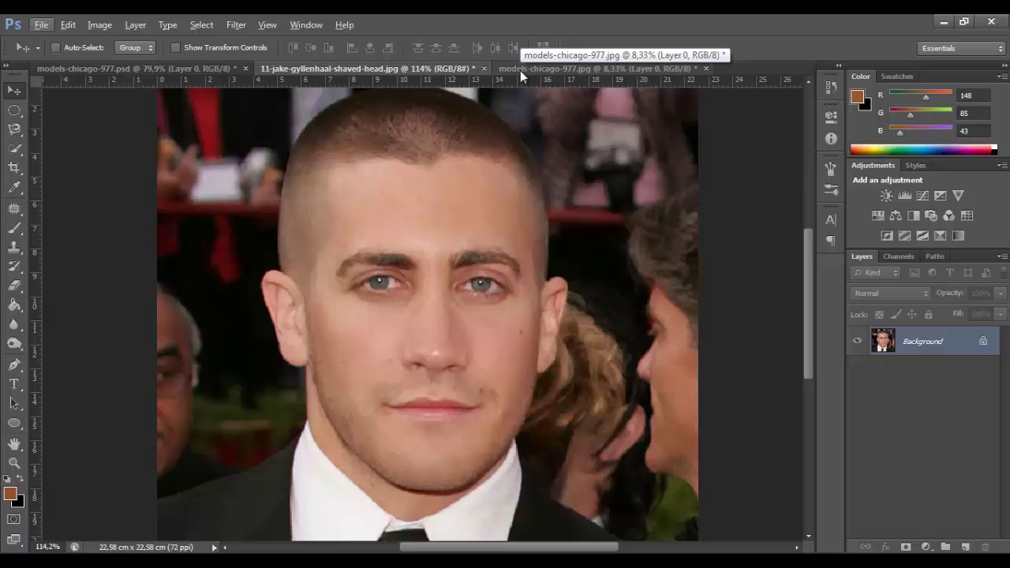
click(520, 70)
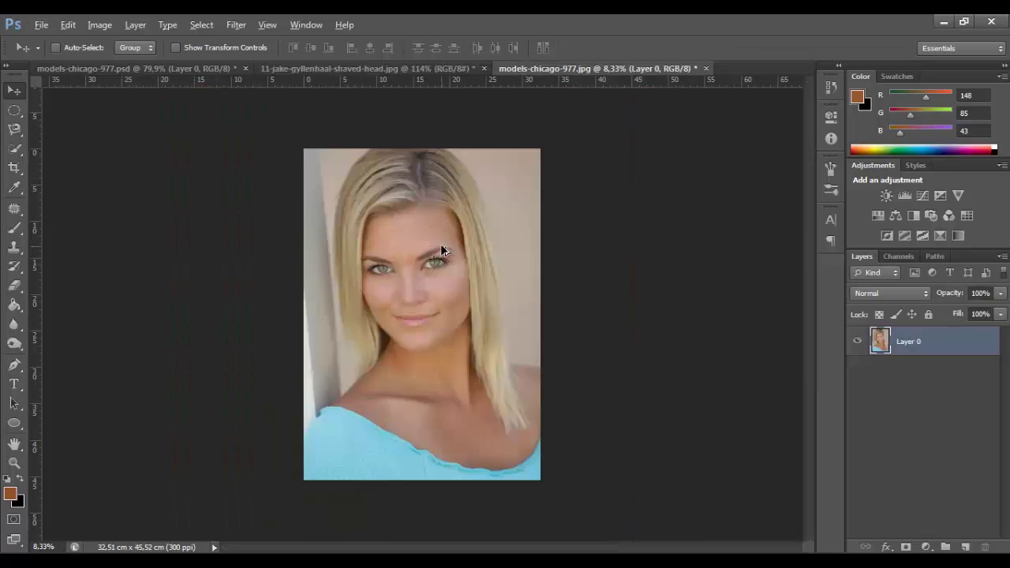
scroll(440, 244, up, 1)
scroll(446, 223, up, 1)
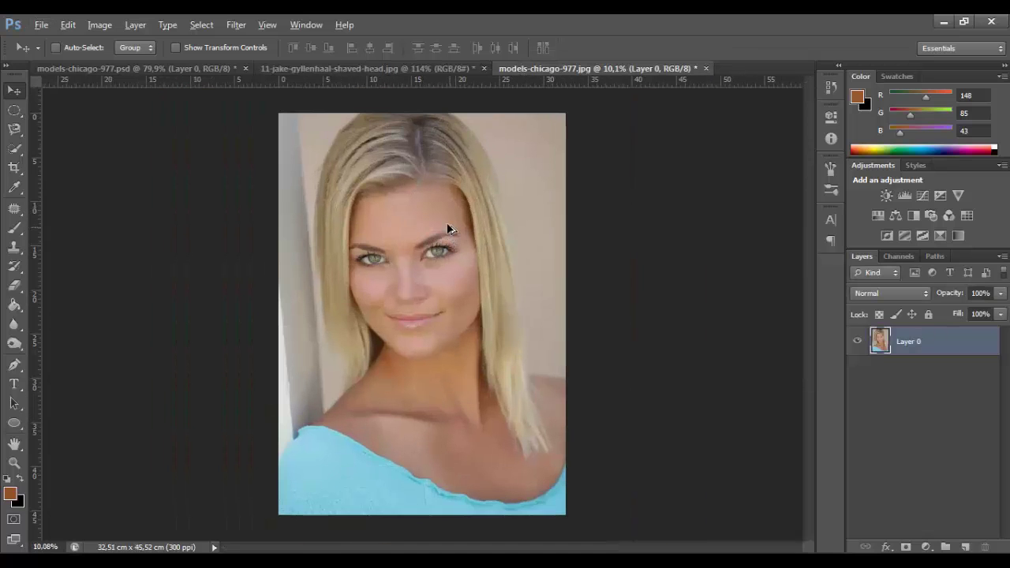
click(418, 69)
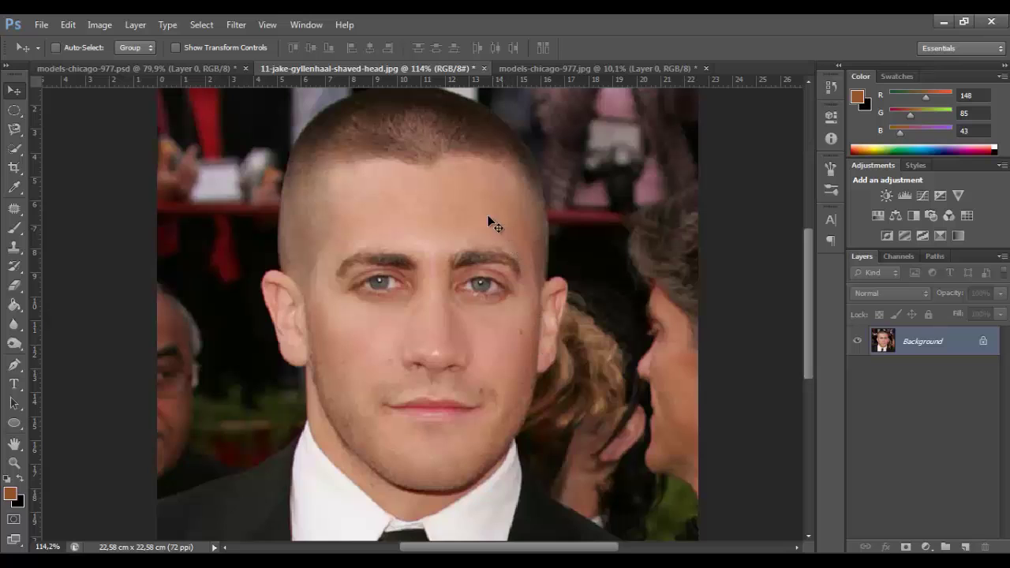
Browse the Marquee, Lasso and Quick Selection tool groups, then pick the Pen tool in Path mode.
click(16, 112)
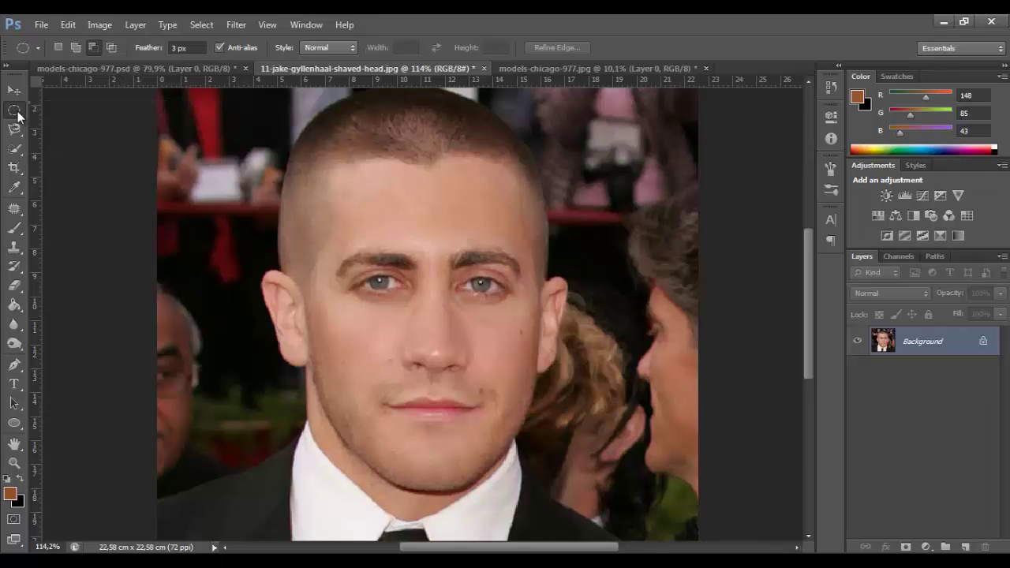
click(17, 130)
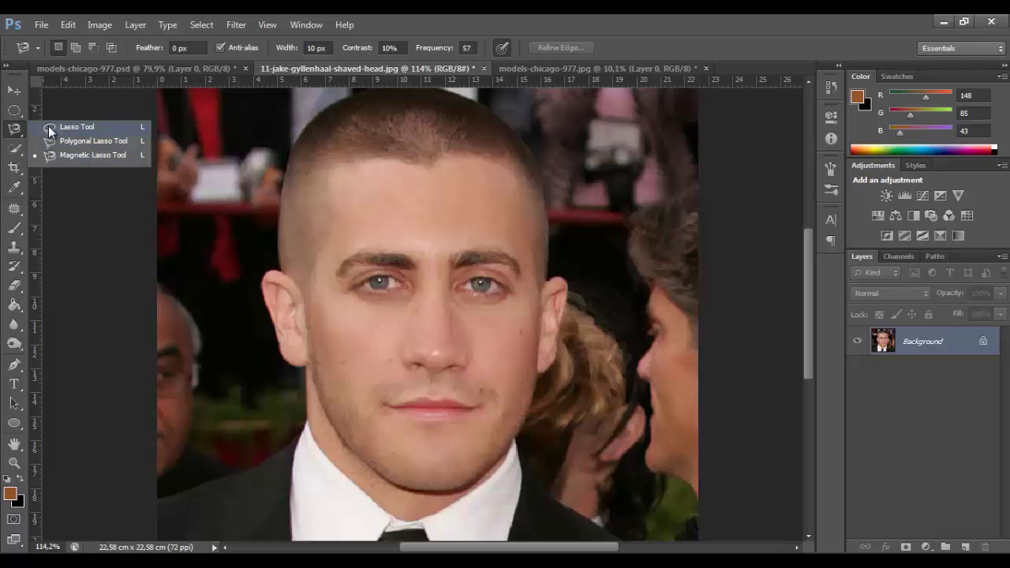
click(23, 139)
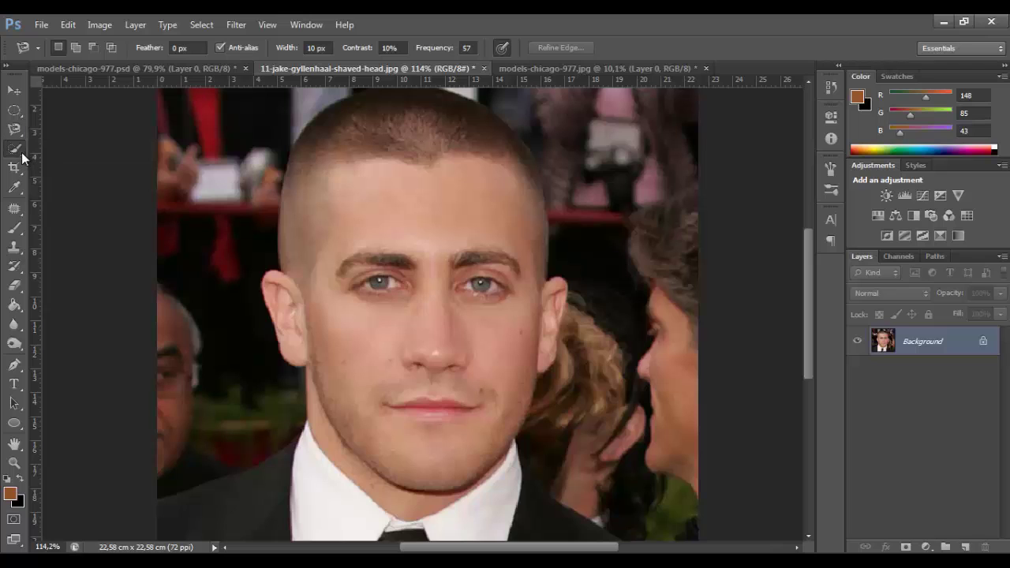
click(20, 151)
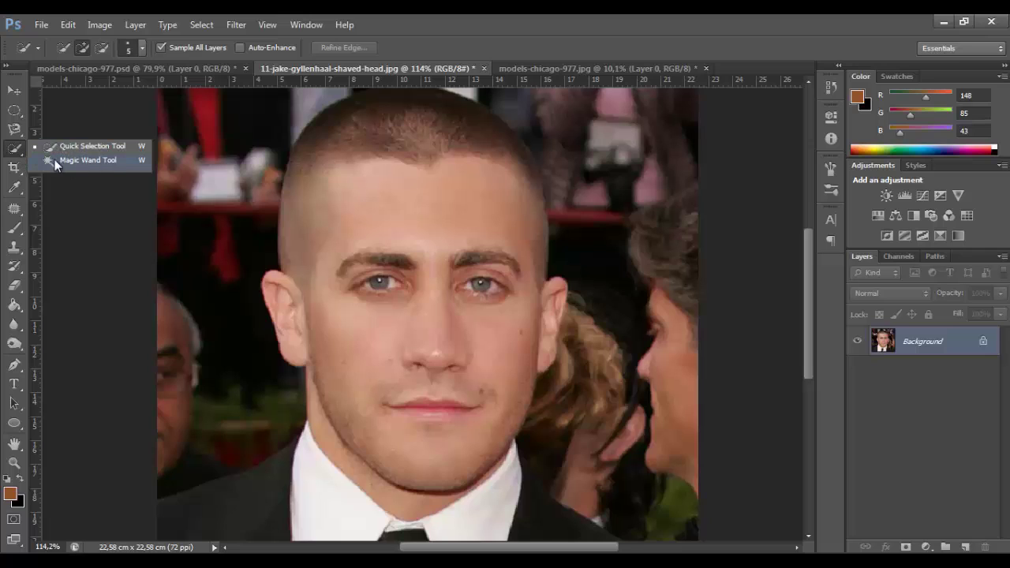
click(17, 153)
drag(10, 373, 67, 363)
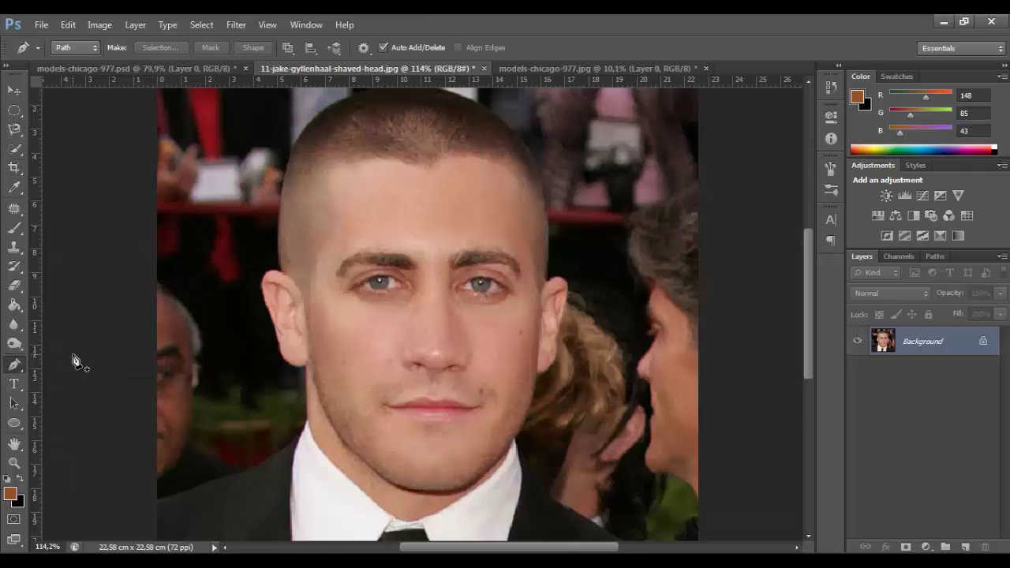
Place Pen anchors from the forehead down the left side of the face to the chin.
click(410, 204)
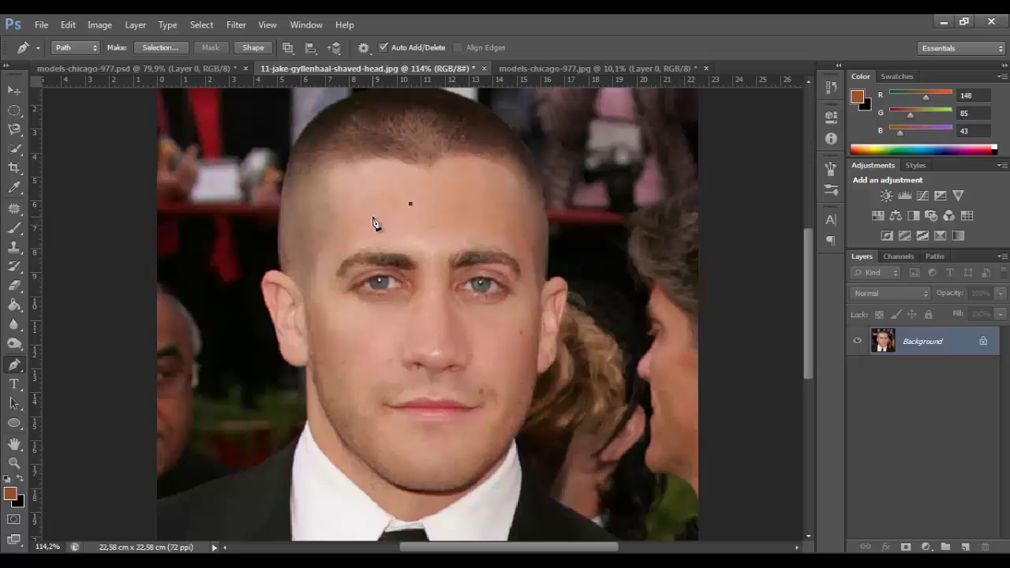
mouse_move(366, 237)
mouse_down()
mouse_move(344, 236)
mouse_move(358, 230)
mouse_up()
drag(359, 230, 368, 222)
click(345, 245)
click(325, 279)
click(326, 331)
click(338, 384)
click(362, 425)
click(408, 444)
click(450, 446)
click(502, 425)
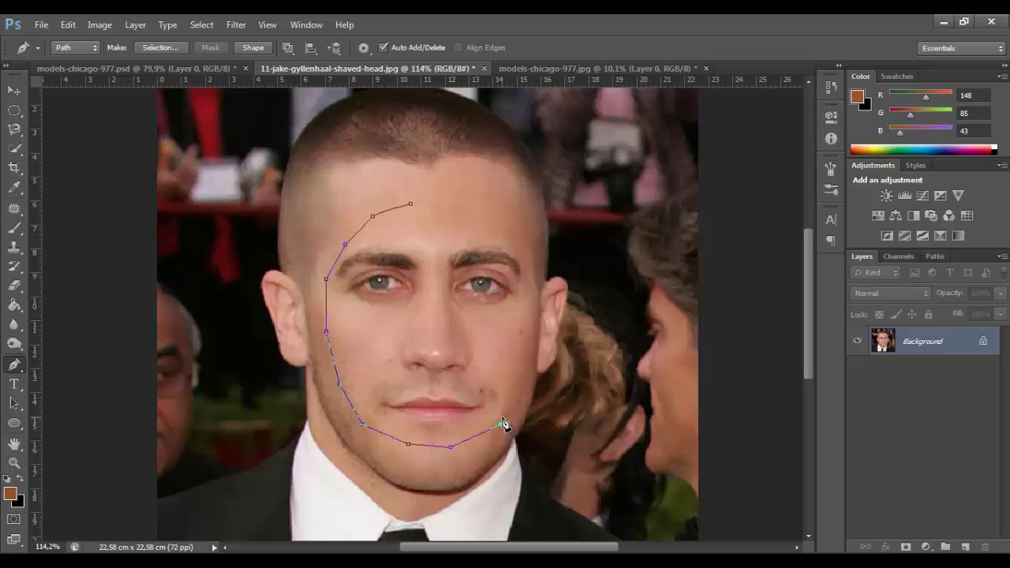
Undo the misplaced right-jaw anchor and check the Edit menu's undo commands.
key(ctrl+z)
click(68, 24)
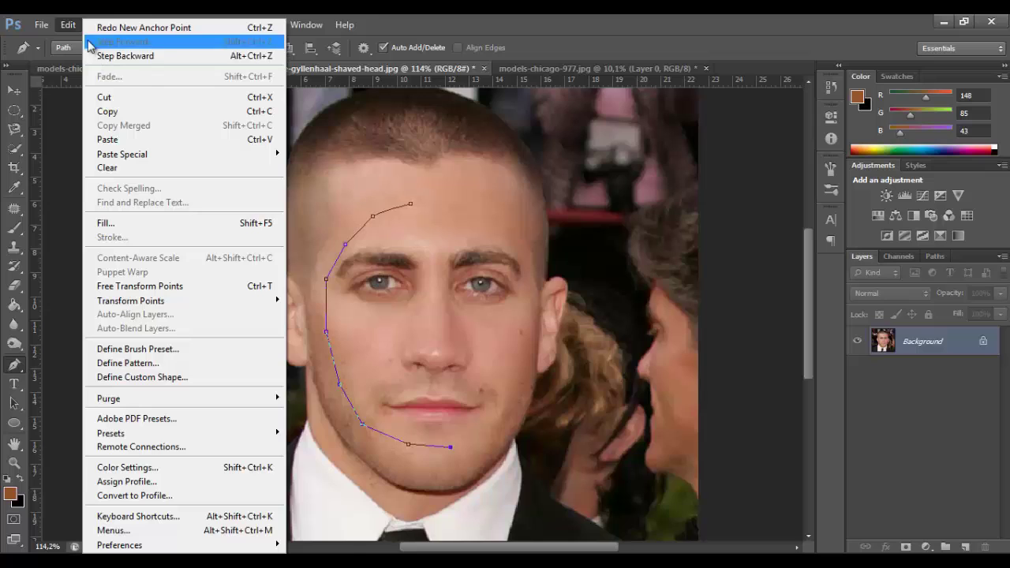
click(345, 25)
click(442, 22)
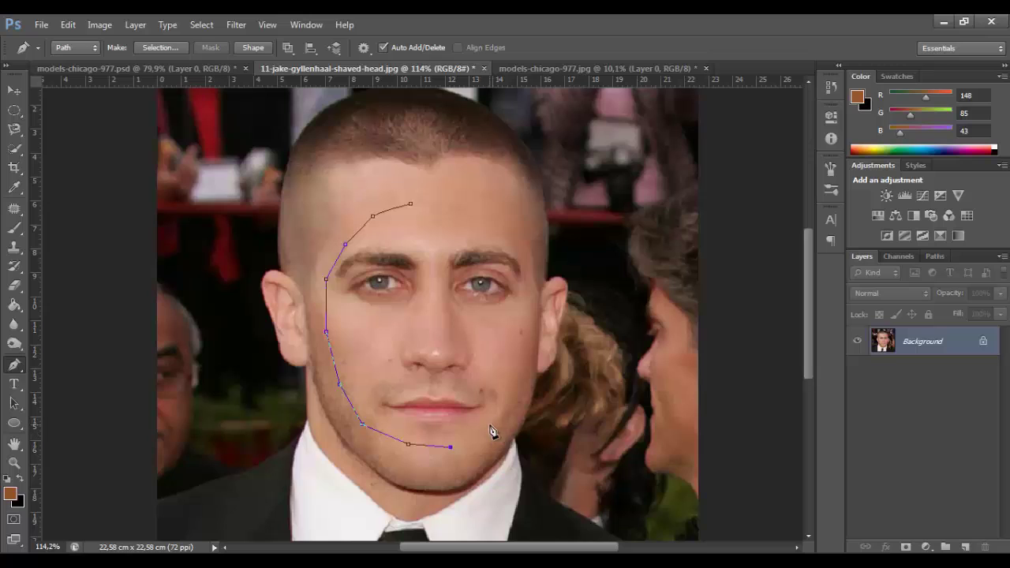
Continue anchors up the right jaw, cheek and temple, closing the path at the forehead.
click(481, 435)
click(510, 401)
click(522, 345)
click(528, 287)
click(514, 230)
click(487, 212)
drag(411, 204, 429, 221)
Convert the face path into a selection with a 3-pixel feather radius.
right_click(433, 276)
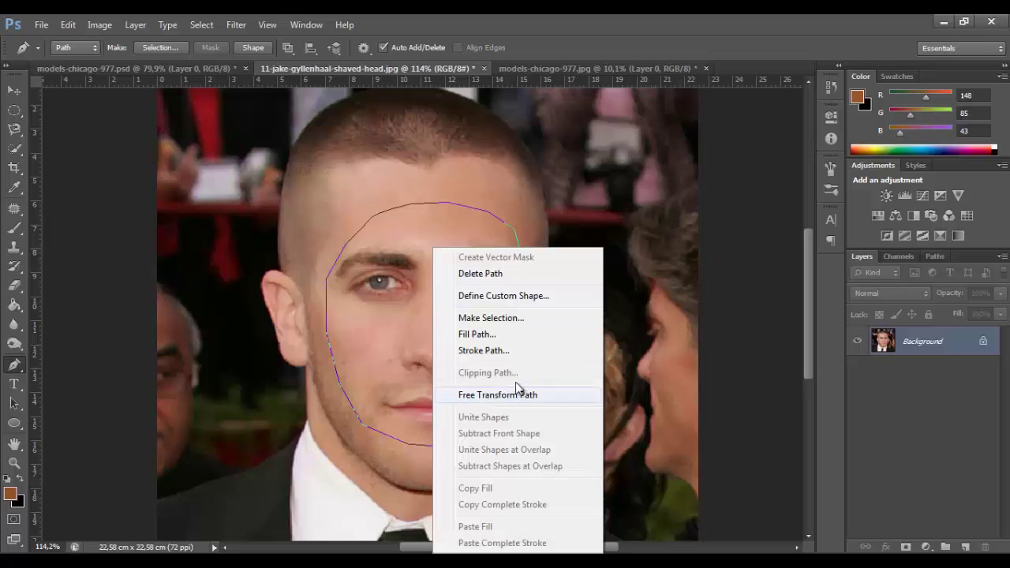
click(466, 318)
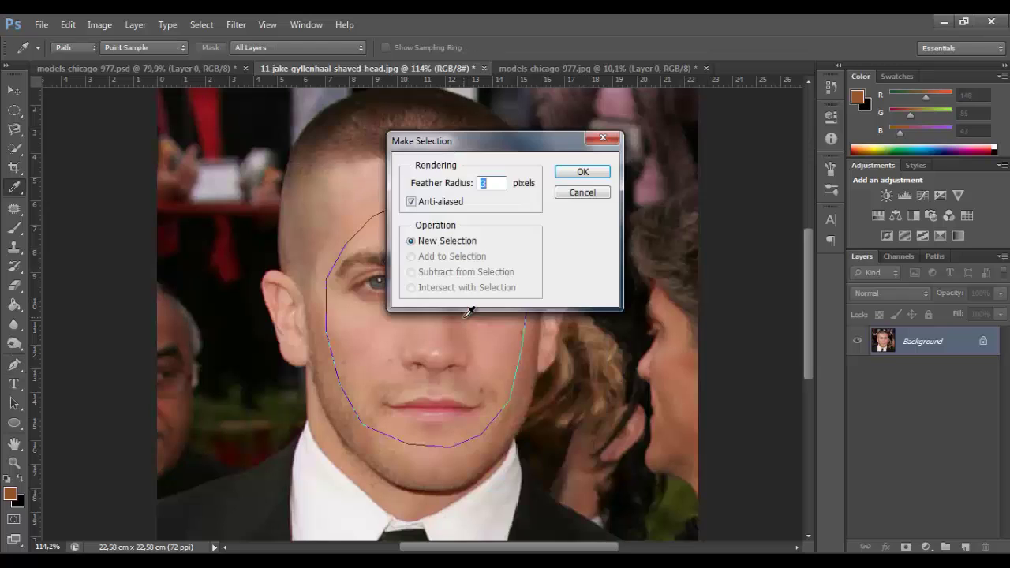
click(503, 186)
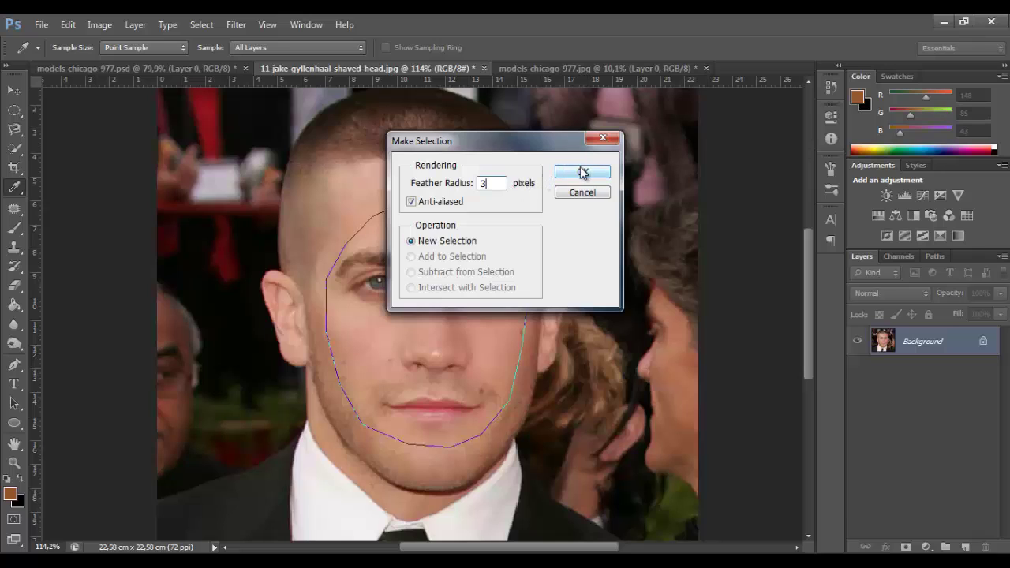
click(582, 172)
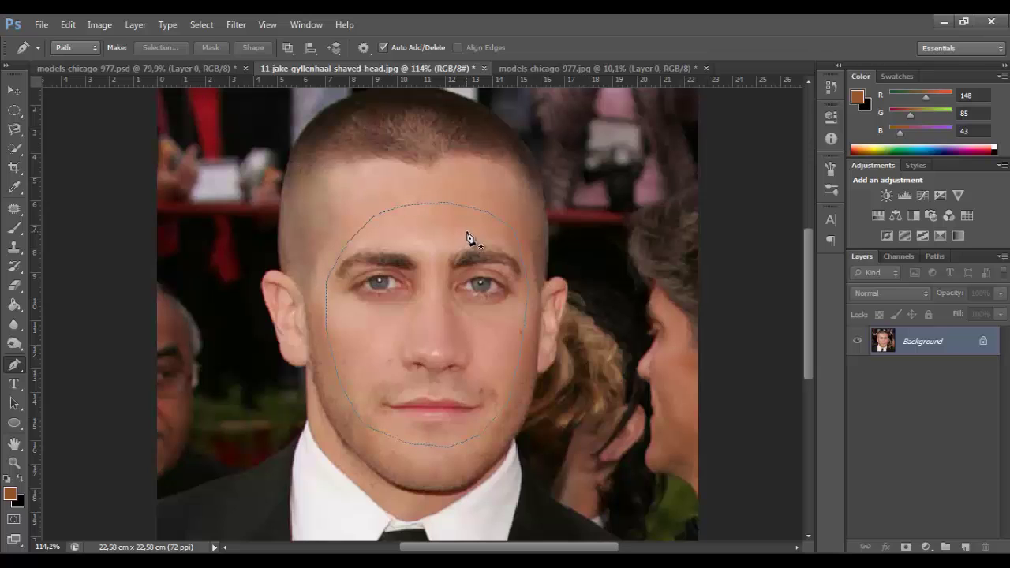
Paste the face into models-chicago-977.jpg as Layer 1, try scaling it, then cancel the transform.
click(508, 68)
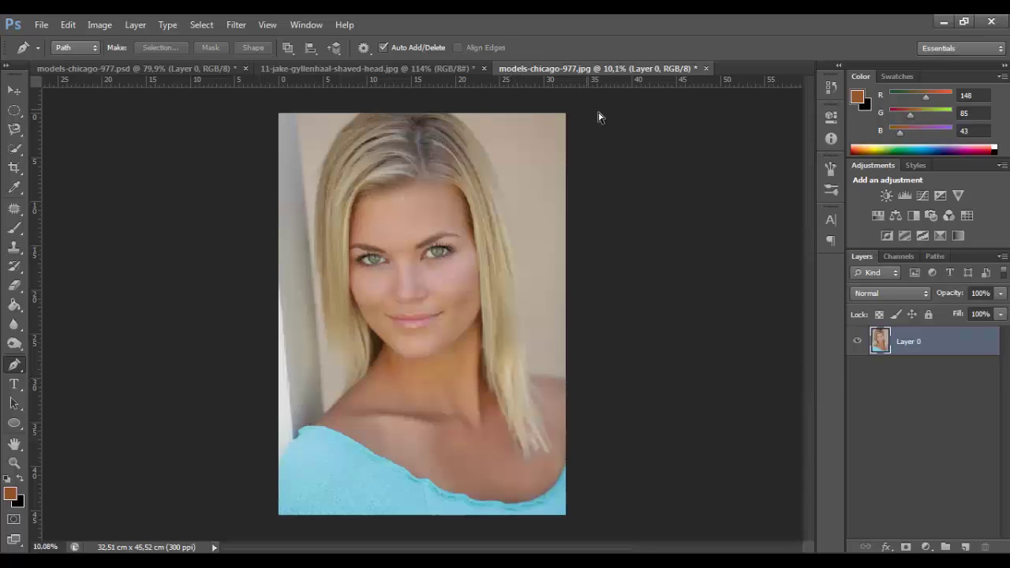
key(ctrl+v)
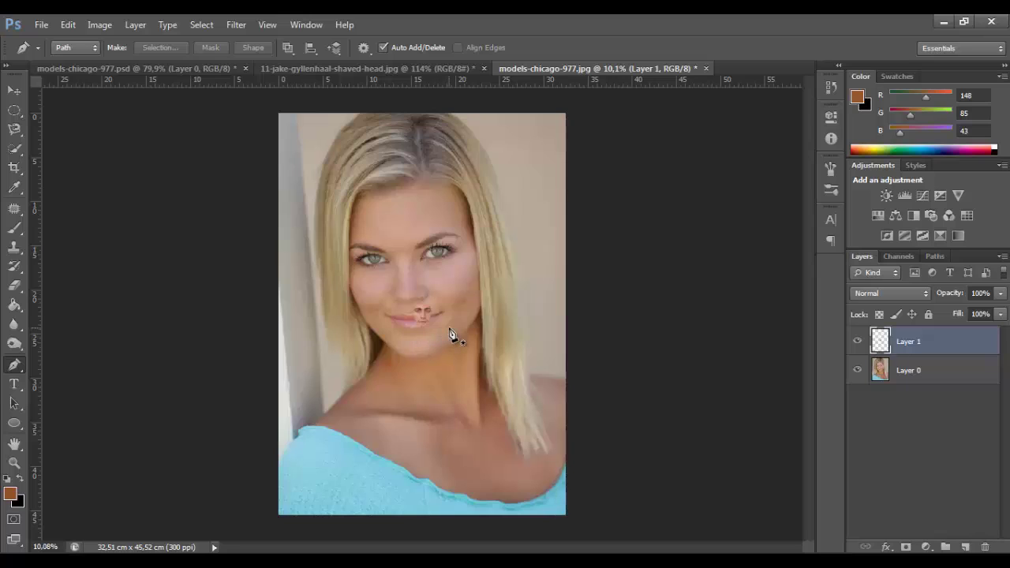
key(ctrl+t)
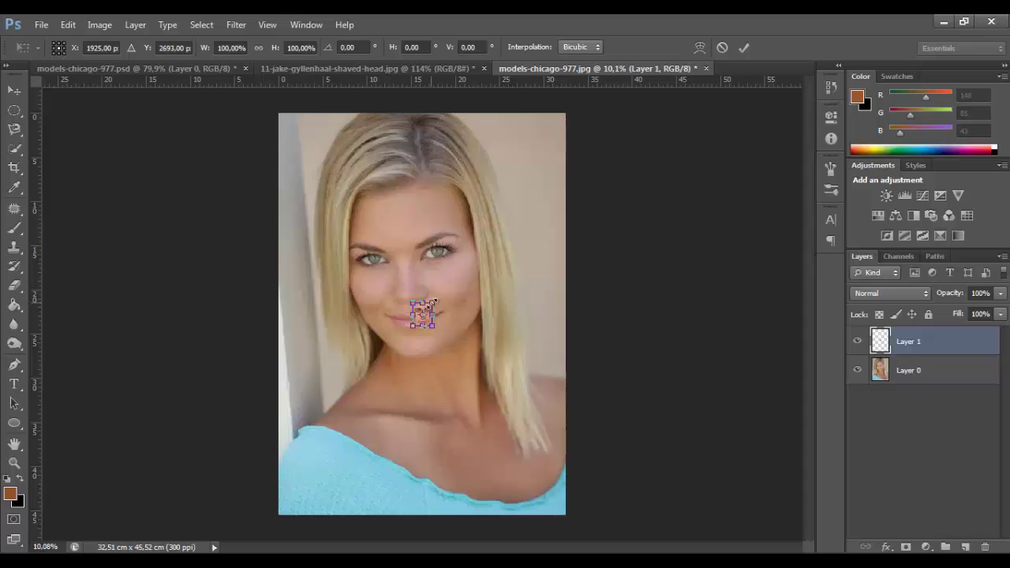
drag(433, 302, 552, 162)
drag(501, 273, 448, 295)
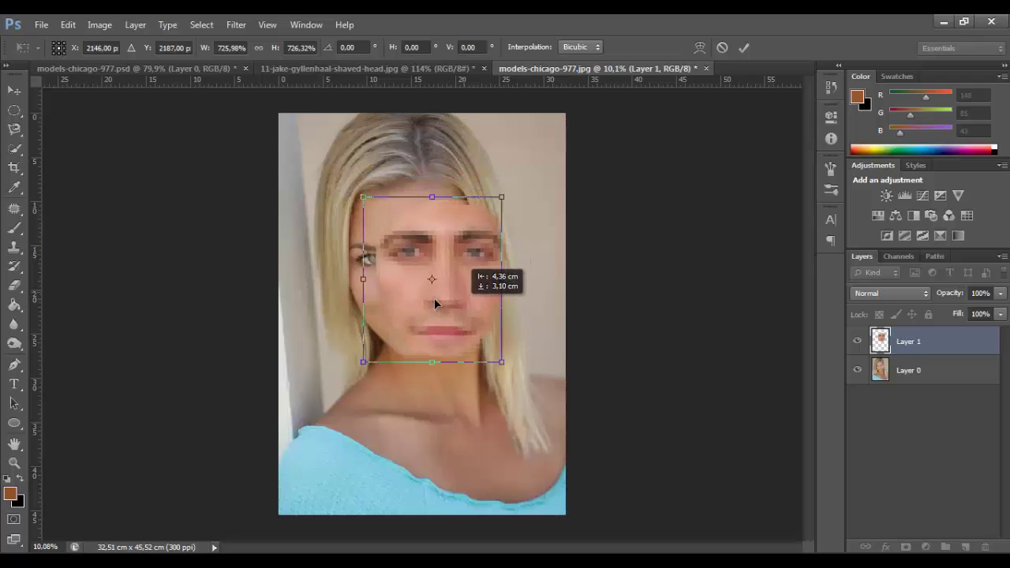
drag(448, 295, 446, 291)
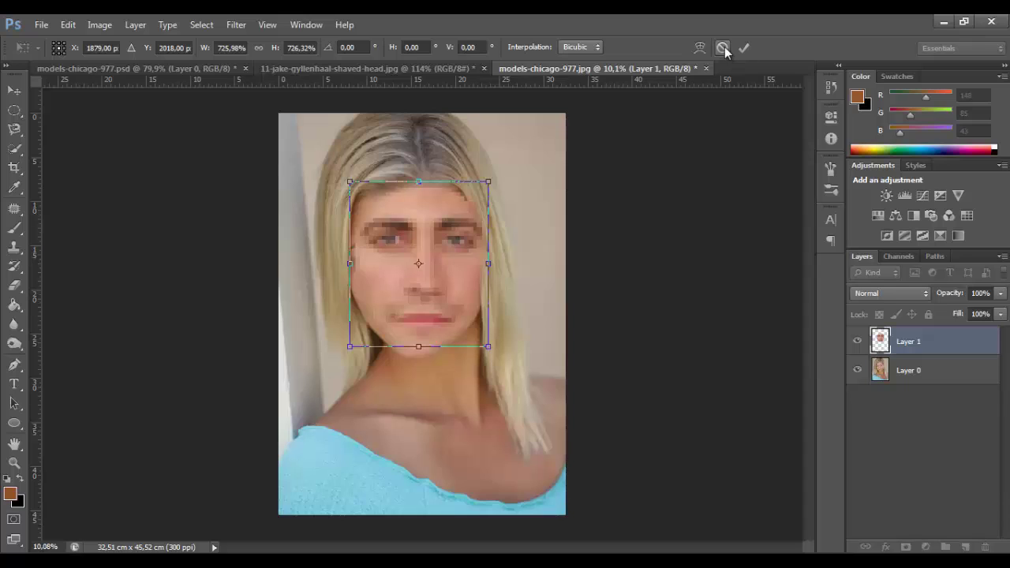
click(723, 48)
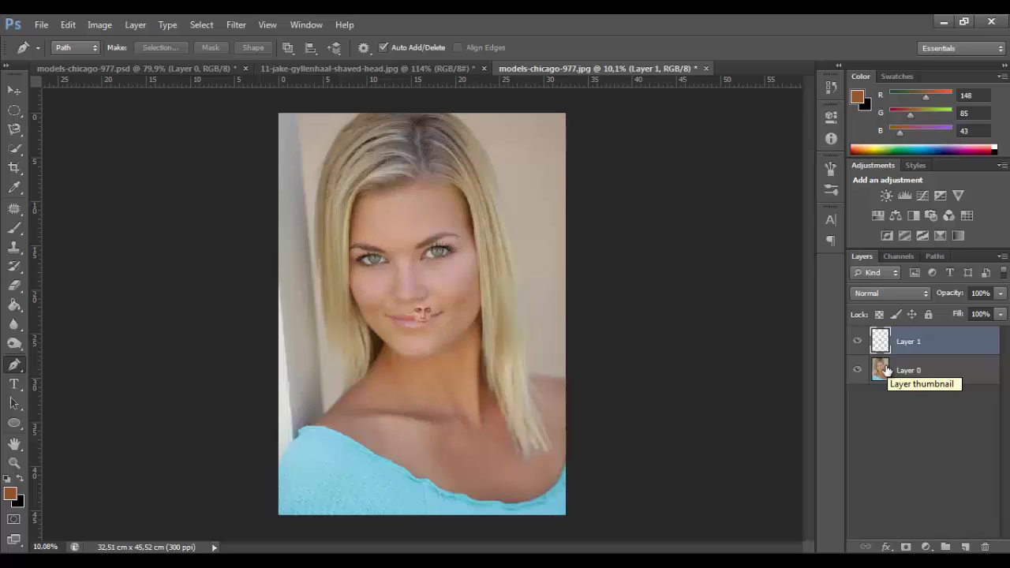
Scale the Layer 0 model portrait to about 14.92% and centre it under the tiny face.
click(886, 370)
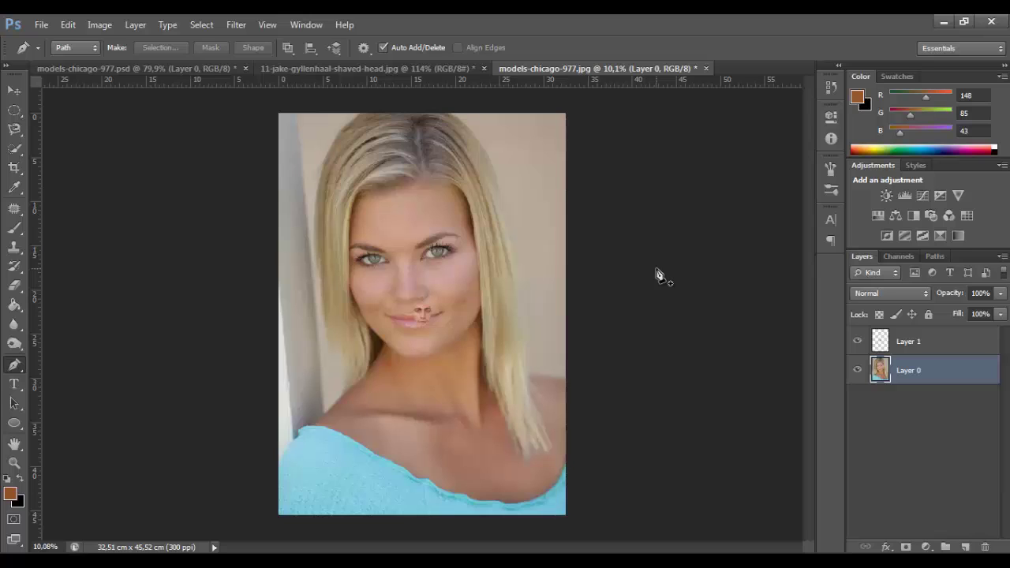
key(ctrl+t)
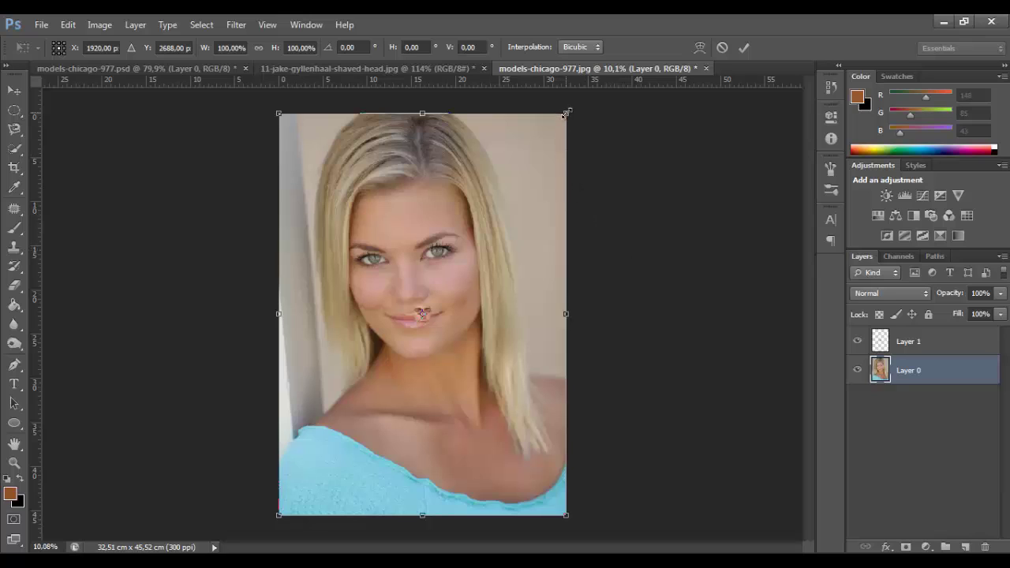
drag(567, 113, 227, 355)
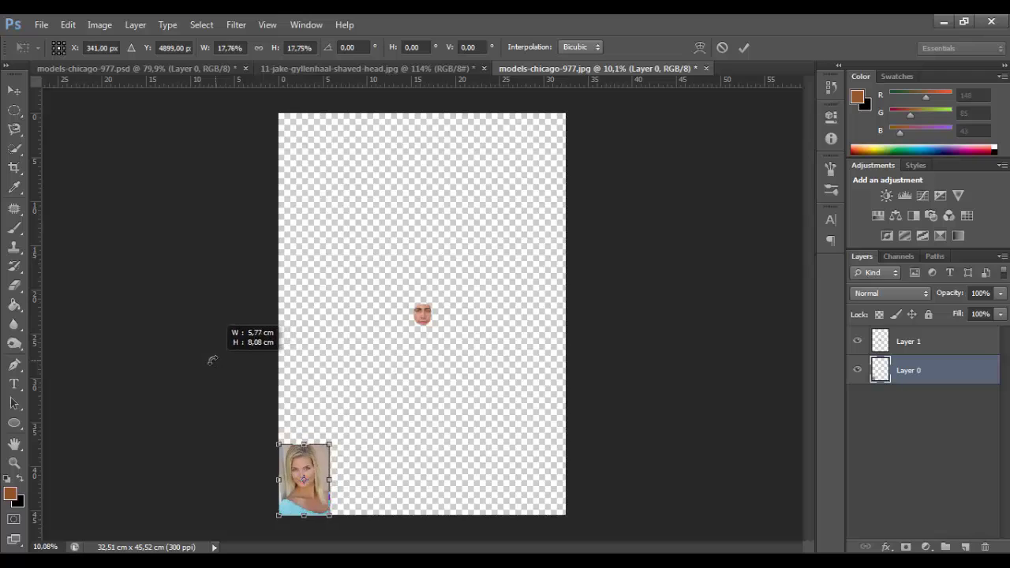
drag(226, 355, 212, 357)
drag(306, 465, 441, 301)
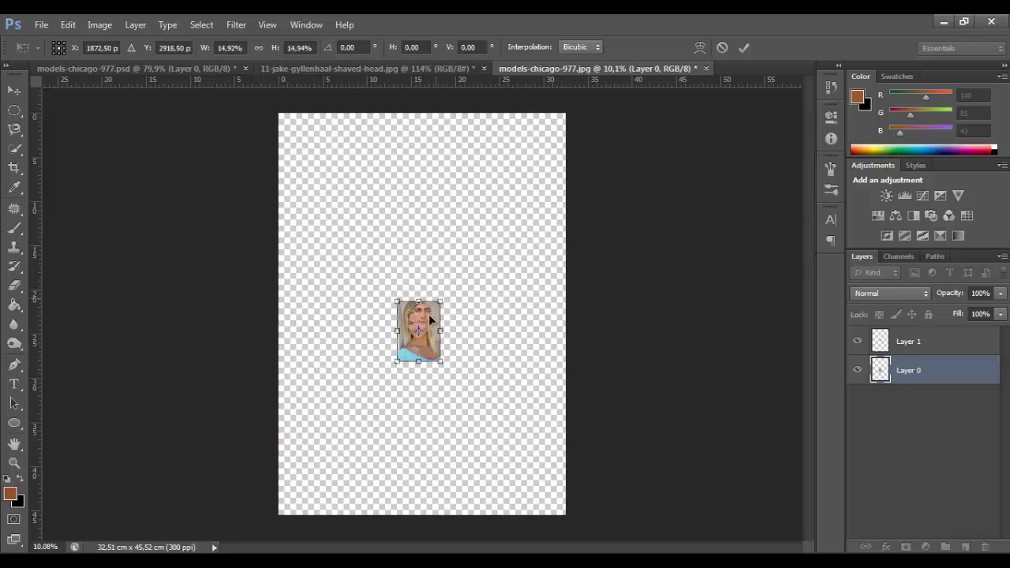
mouse_move(432, 347)
mouse_down()
mouse_move(411, 312)
mouse_move(410, 293)
mouse_move(424, 283)
mouse_move(438, 313)
mouse_move(421, 359)
mouse_move(457, 342)
mouse_move(416, 337)
mouse_move(435, 336)
mouse_up()
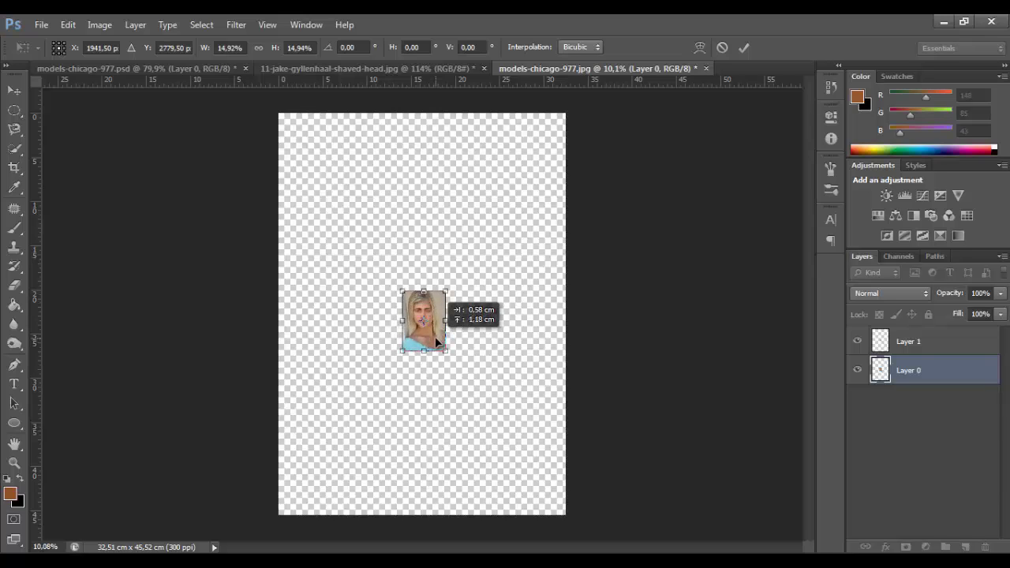
drag(435, 336, 435, 337)
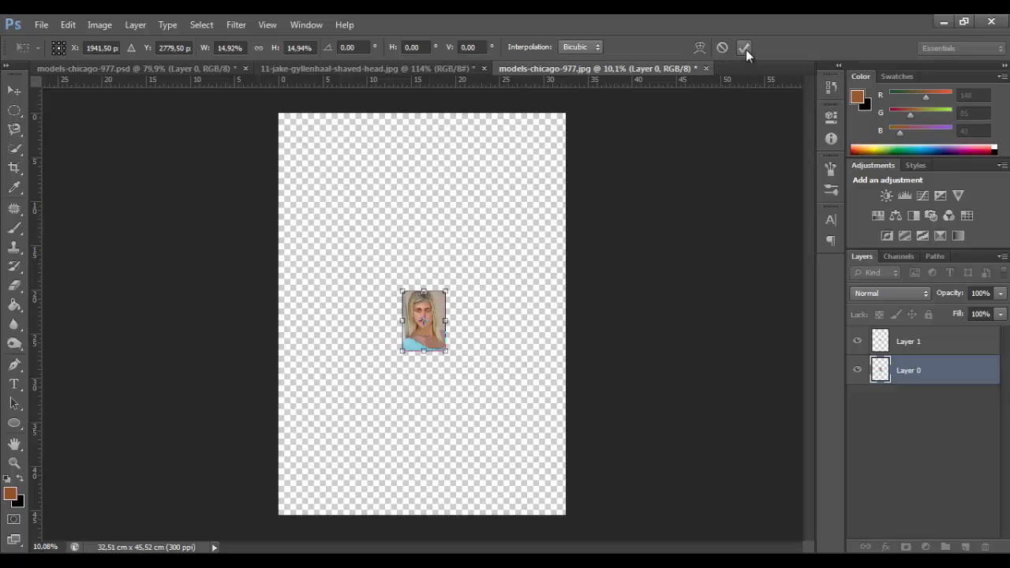
key(p)
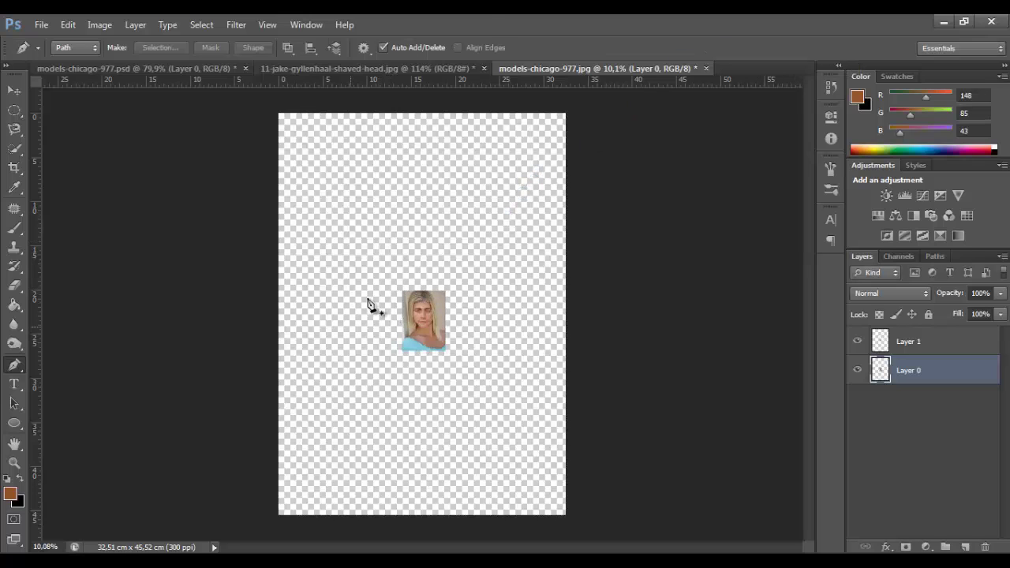
Trim transparent pixels from all sides, leaving a 4.85 × 6.8 cm canvas.
click(96, 28)
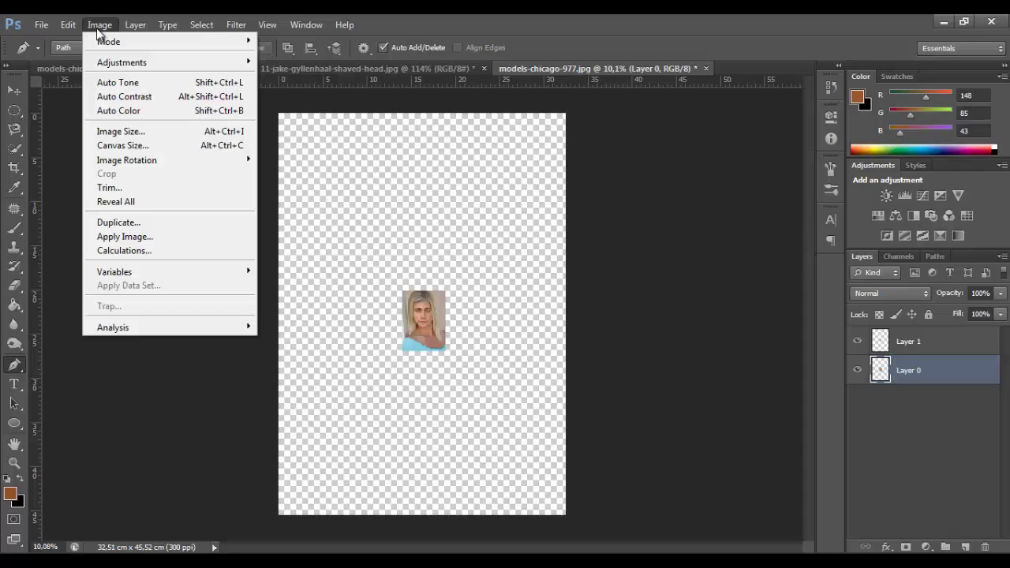
click(138, 188)
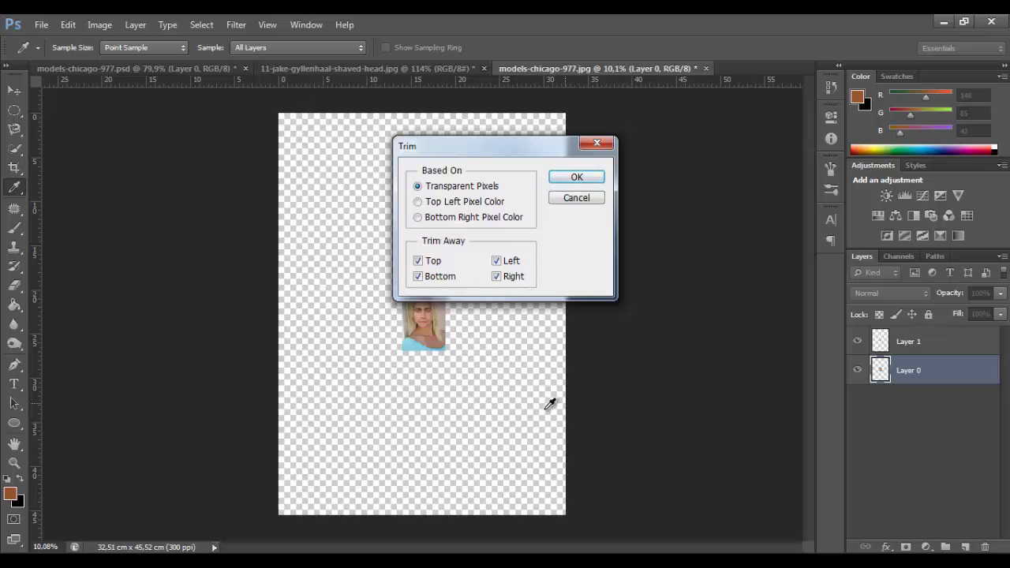
click(578, 177)
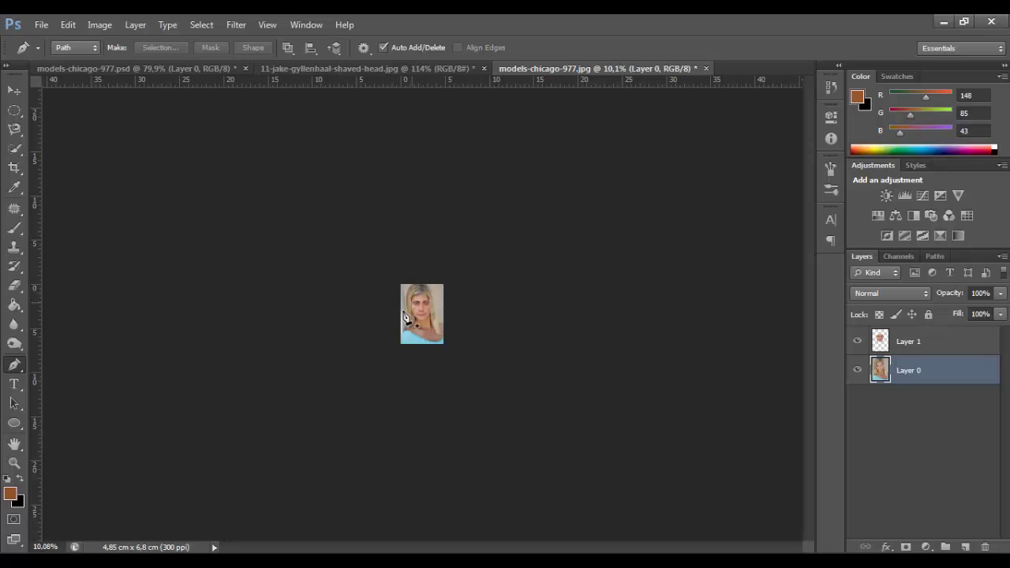
Zoom the trimmed portrait to about 66% and select Layer 1.
scroll(369, 322, up, 1)
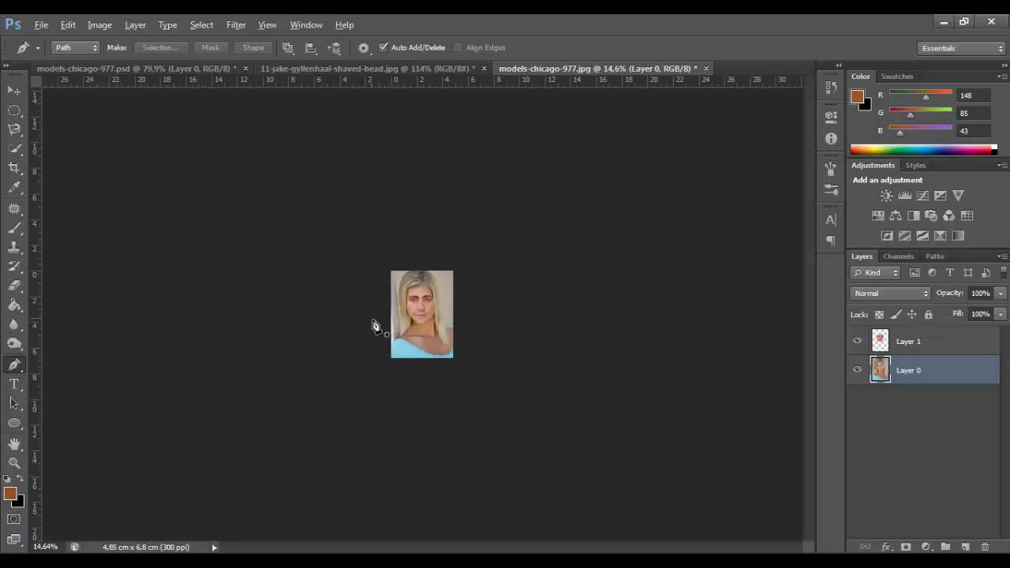
scroll(375, 324, up, 1)
scroll(376, 325, up, 2)
scroll(377, 327, up, 1)
scroll(377, 327, up, 1)
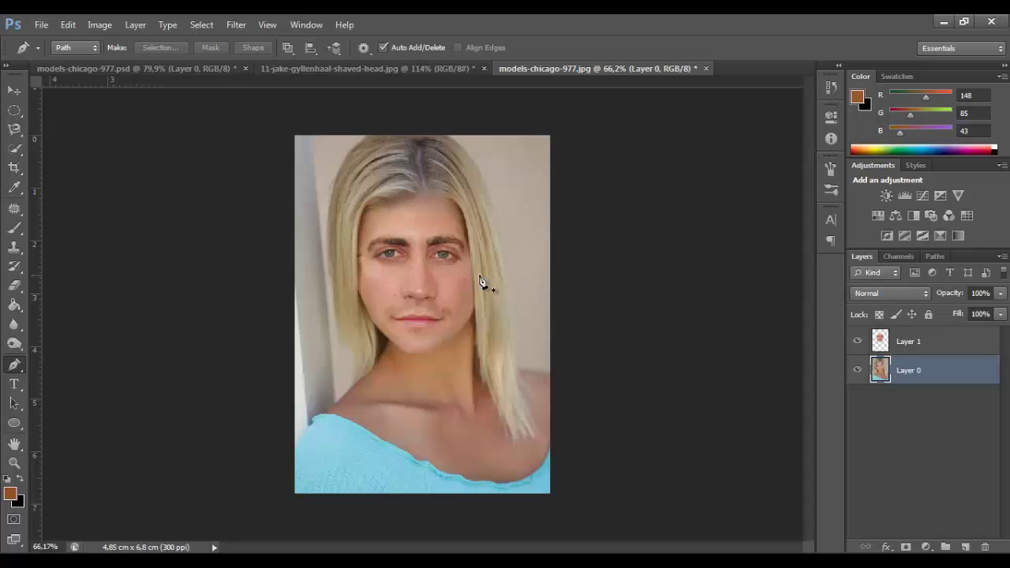
scroll(480, 283, up, 1)
scroll(483, 280, down, 1)
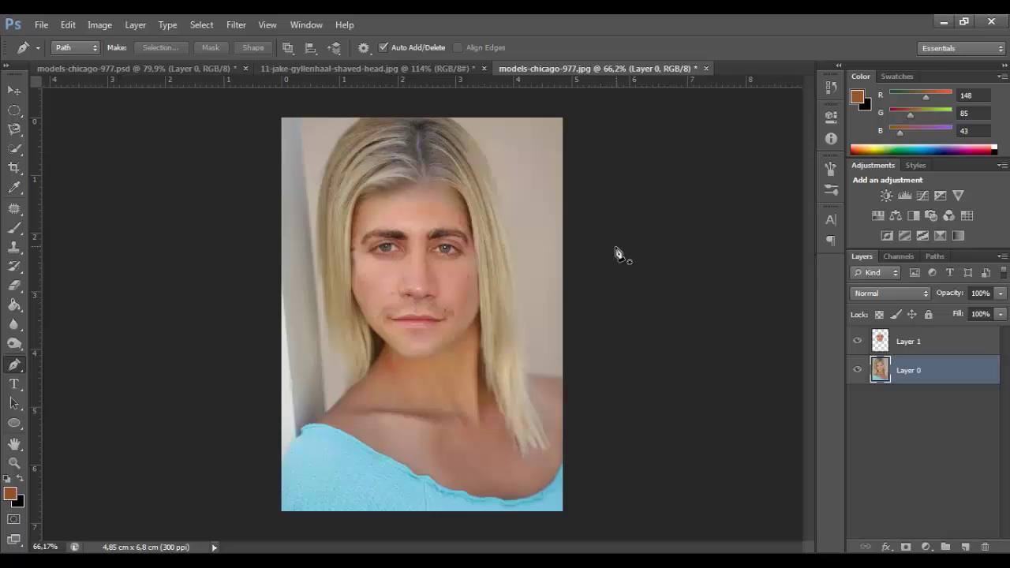
click(916, 339)
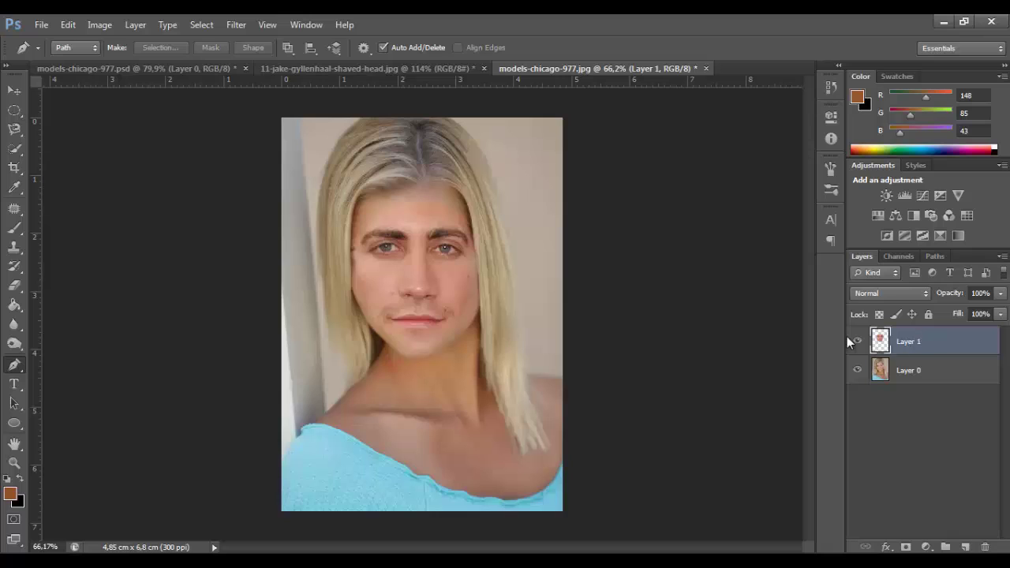
Flip the man's face on Layer 1 horizontally via Edit > Transform > Flip Horizontal.
click(134, 26)
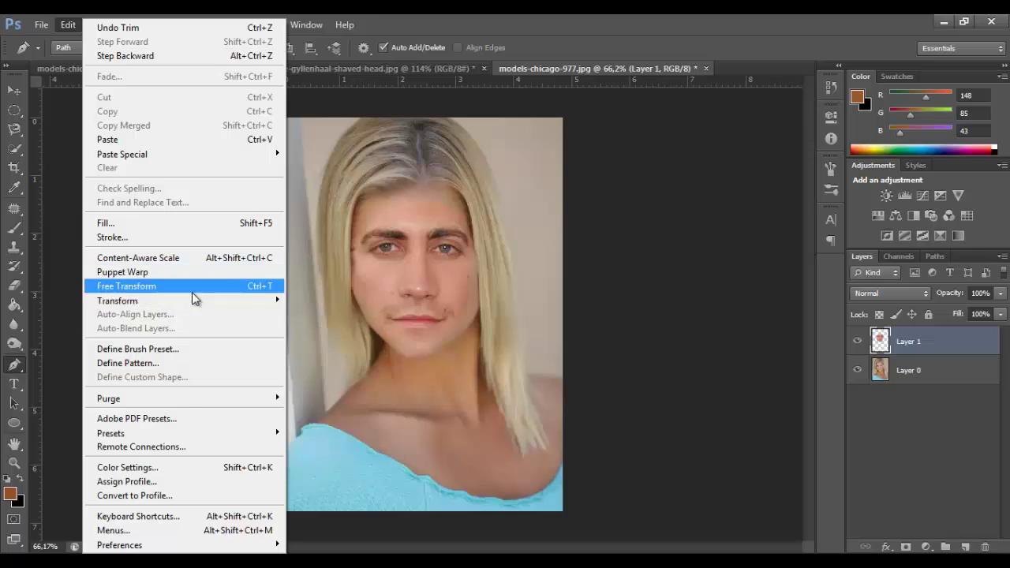
mouse_move(117, 301)
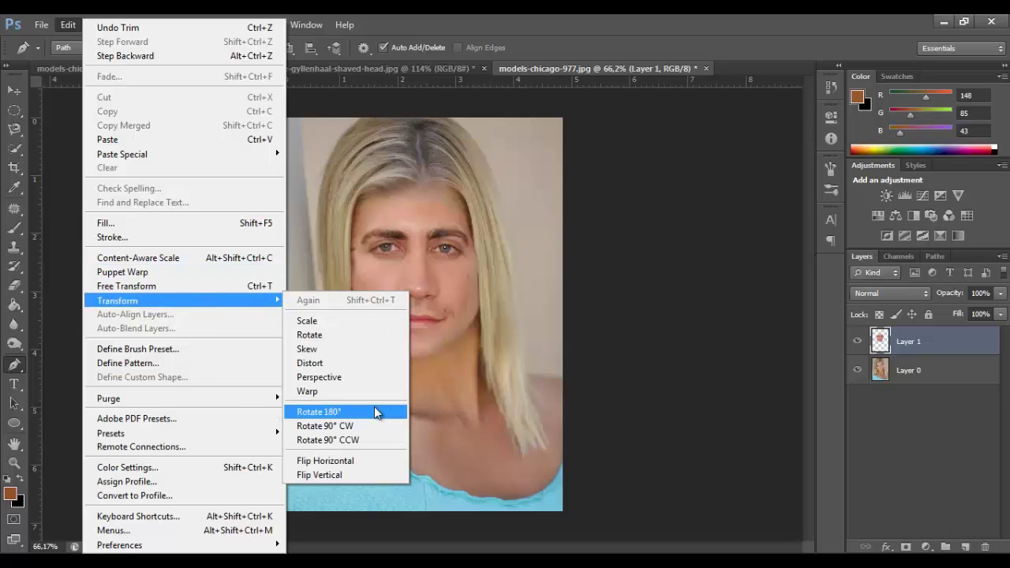
click(347, 467)
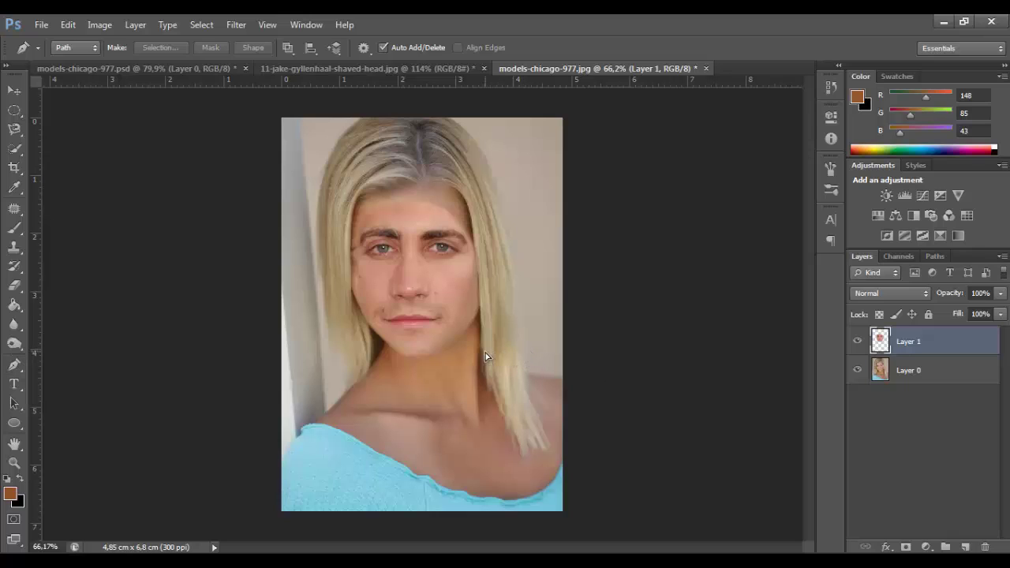
key(ctrl+t)
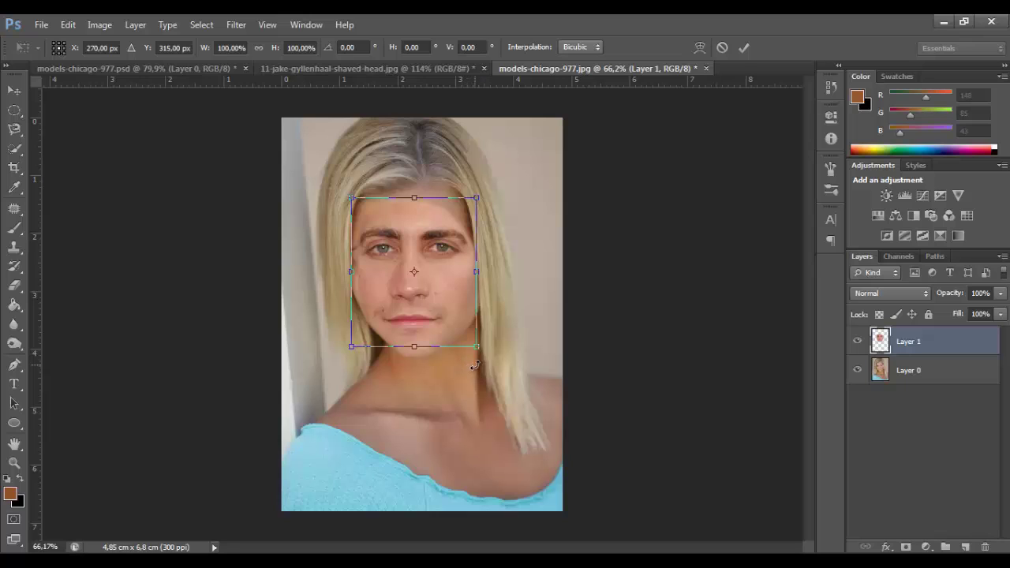
Rotate the man's face to about -5.7° to match the model's head tilt.
drag(476, 364, 490, 360)
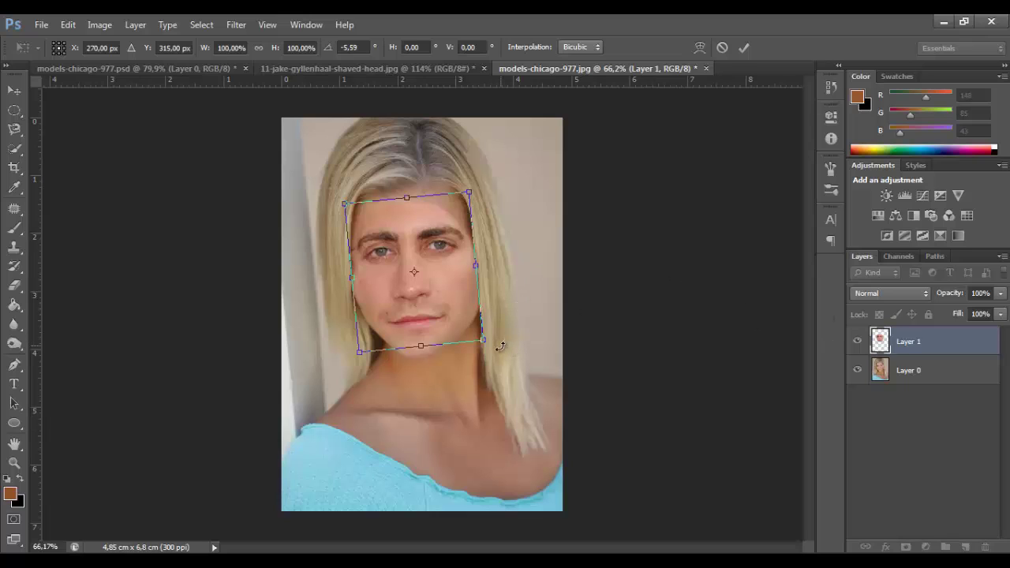
drag(501, 347, 498, 348)
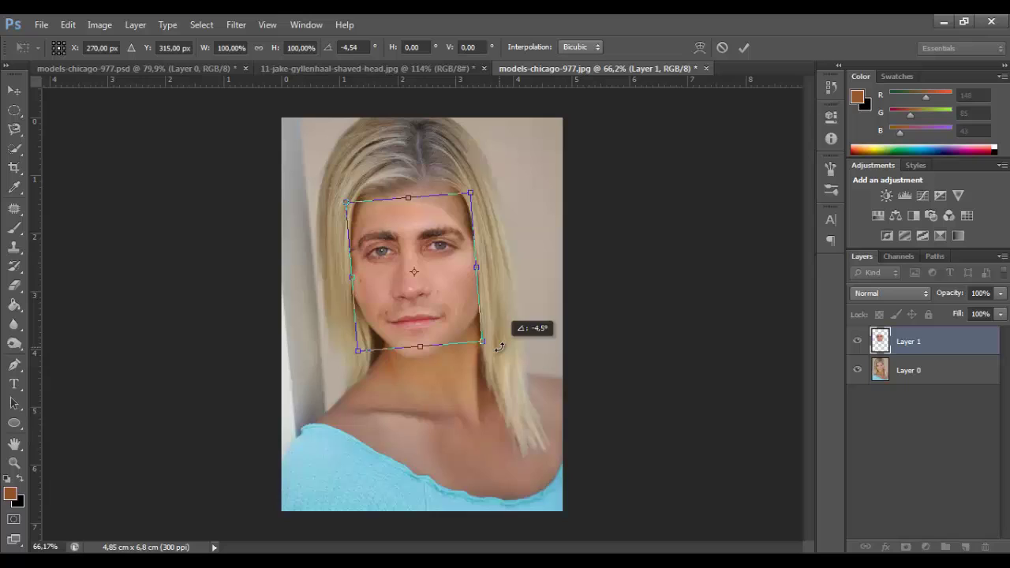
drag(500, 347, 505, 354)
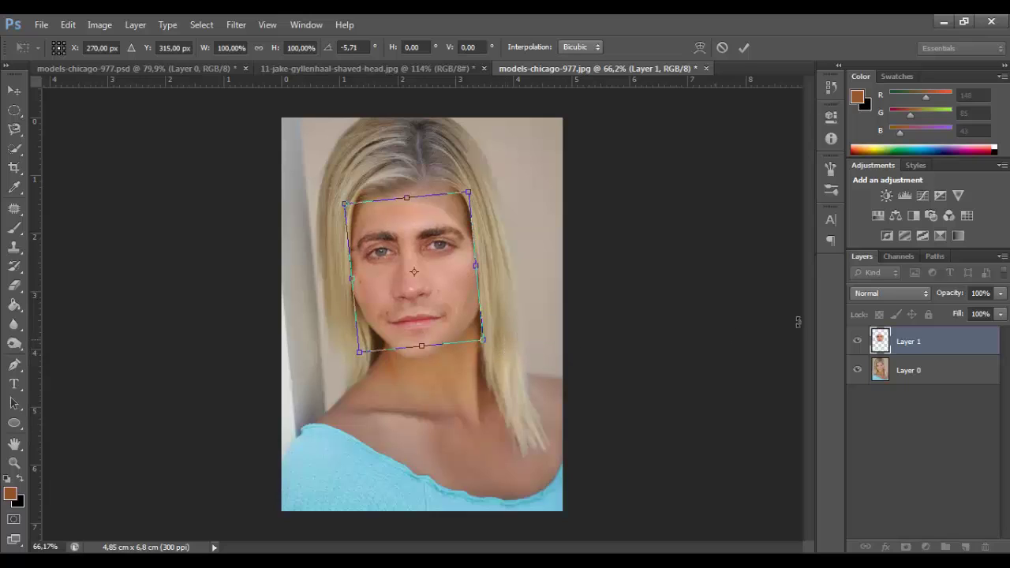
Lower Layer 1's opacity to 75% so the model's face shows through.
click(1002, 293)
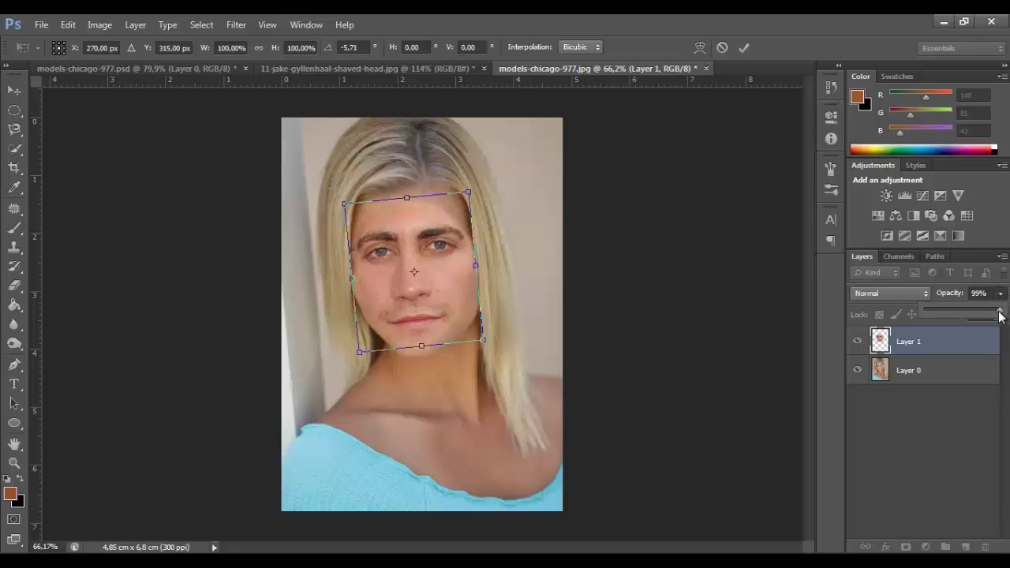
drag(993, 314, 986, 314)
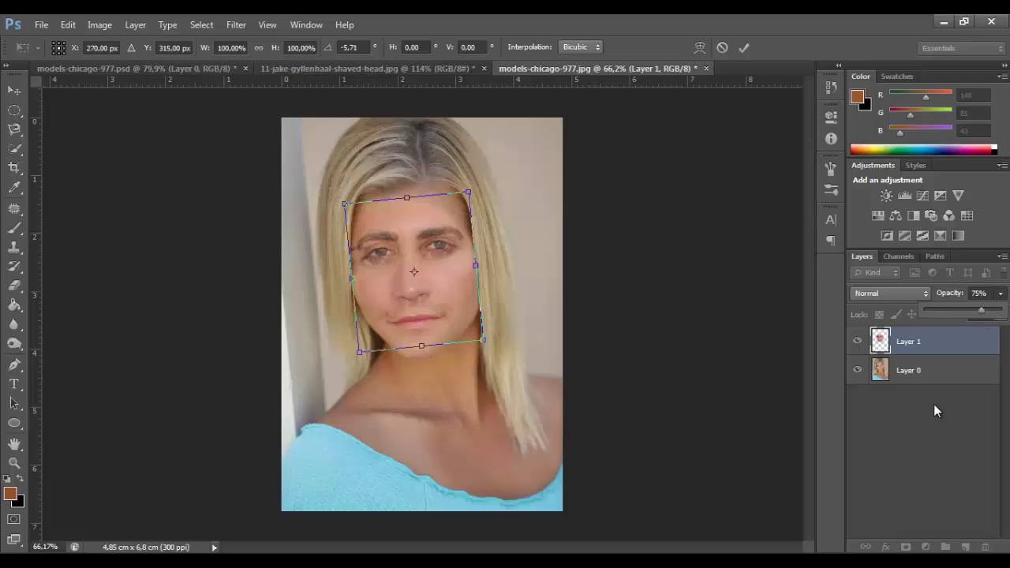
click(928, 430)
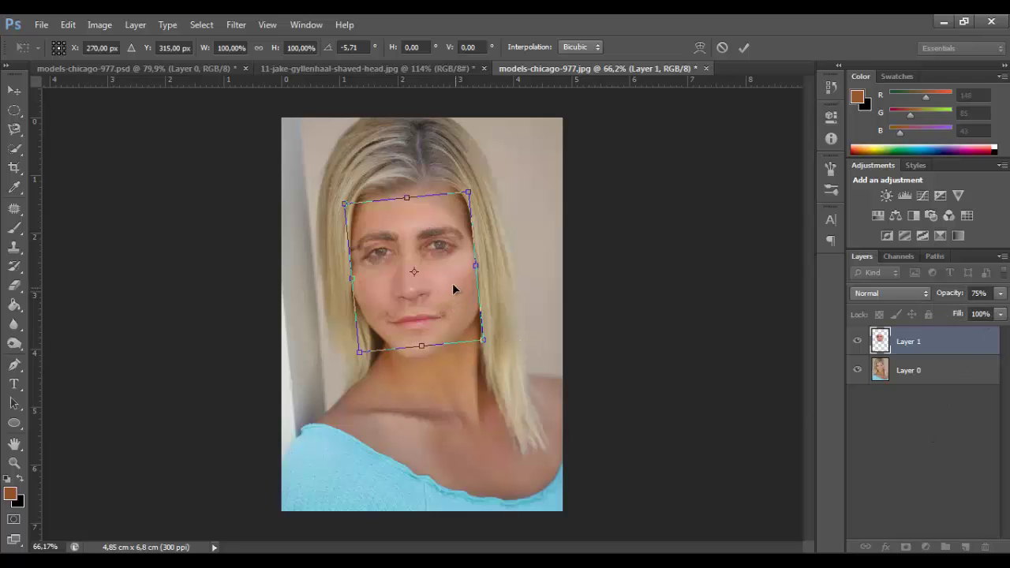
Move and scale the man's face to sit over the model's face.
mouse_move(451, 284)
mouse_down()
mouse_move(479, 246)
mouse_move(510, 237)
mouse_up()
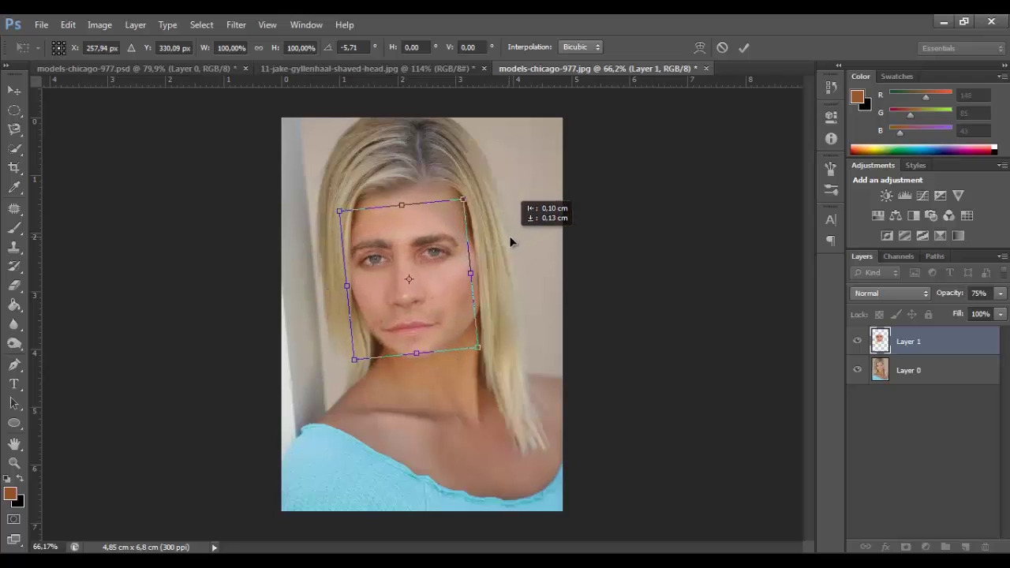
drag(449, 285, 448, 281)
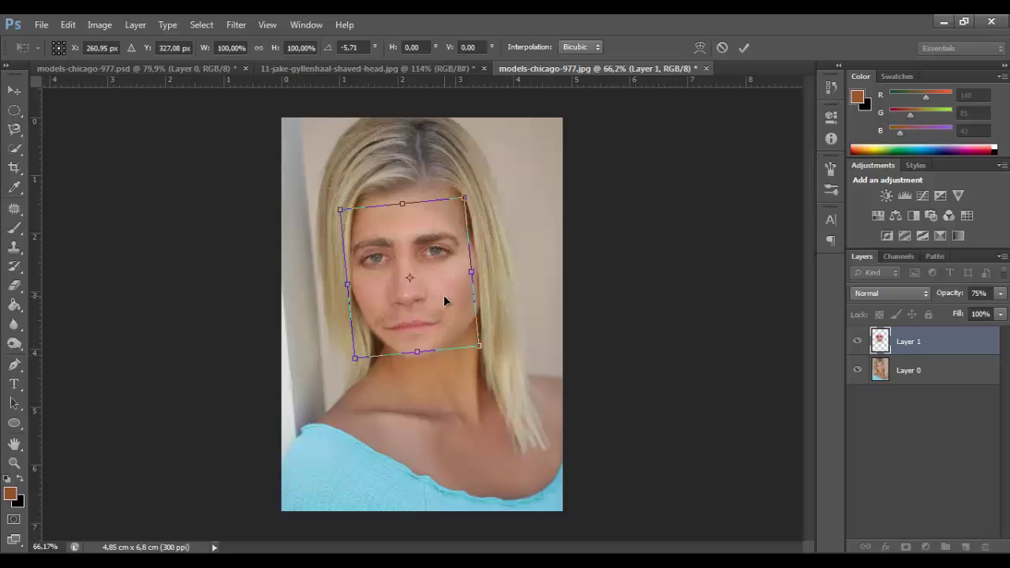
drag(443, 296, 443, 295)
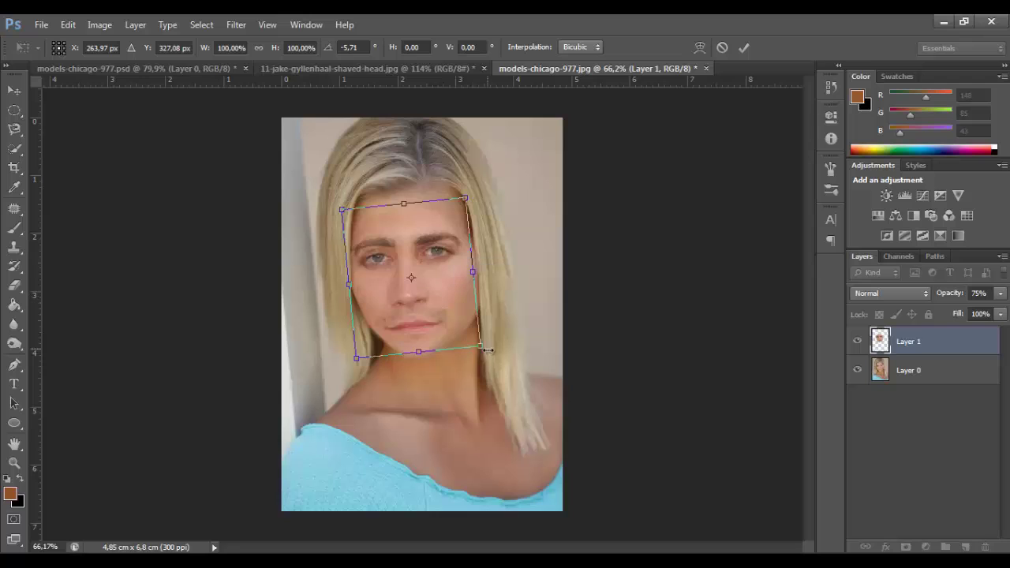
drag(479, 345, 470, 335)
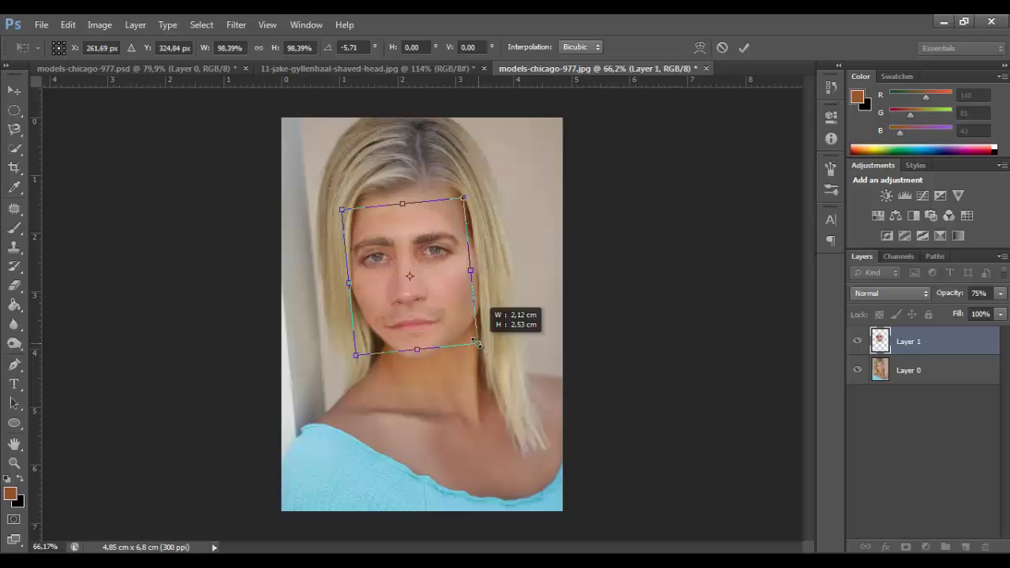
drag(448, 292, 449, 291)
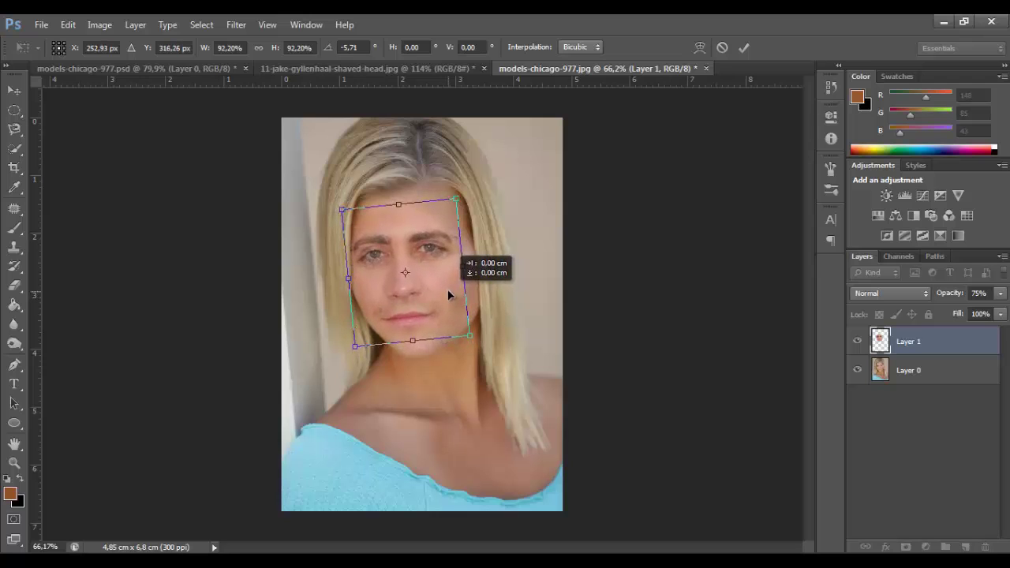
drag(471, 334, 481, 346)
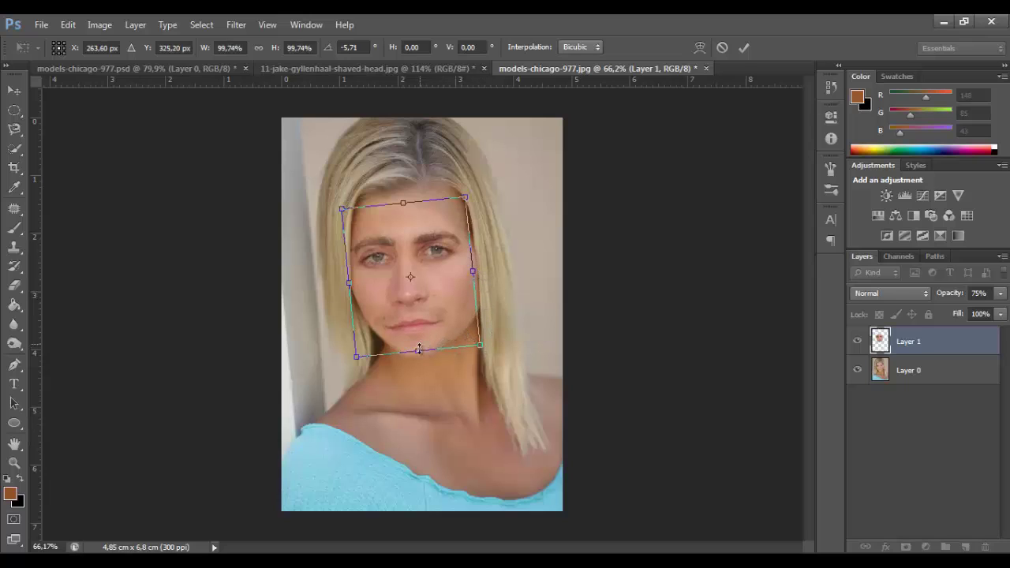
Fine-tune the face to 101.4% width, 96.53% height and a −5.33° tilt.
drag(417, 348, 418, 343)
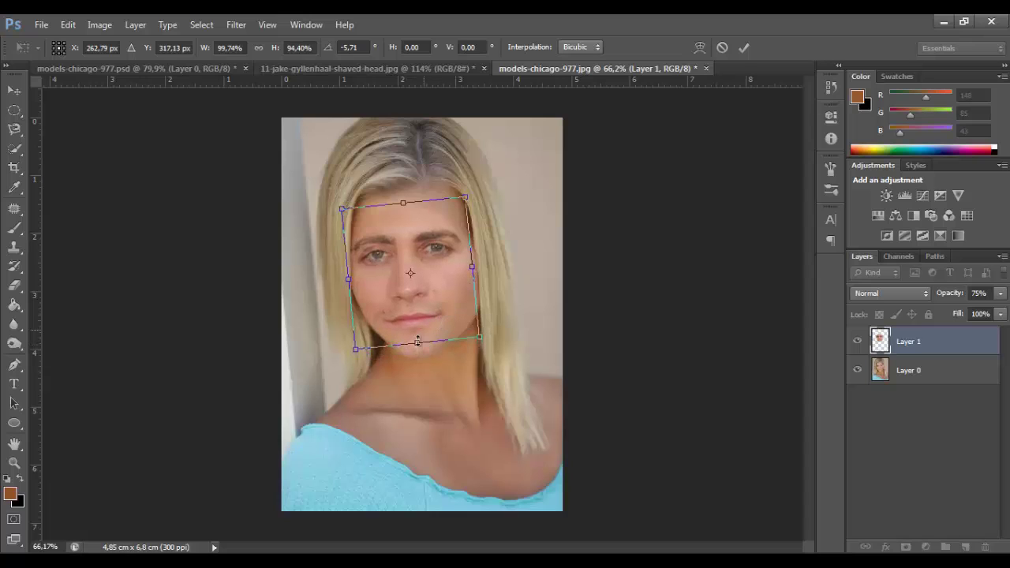
drag(416, 343, 418, 346)
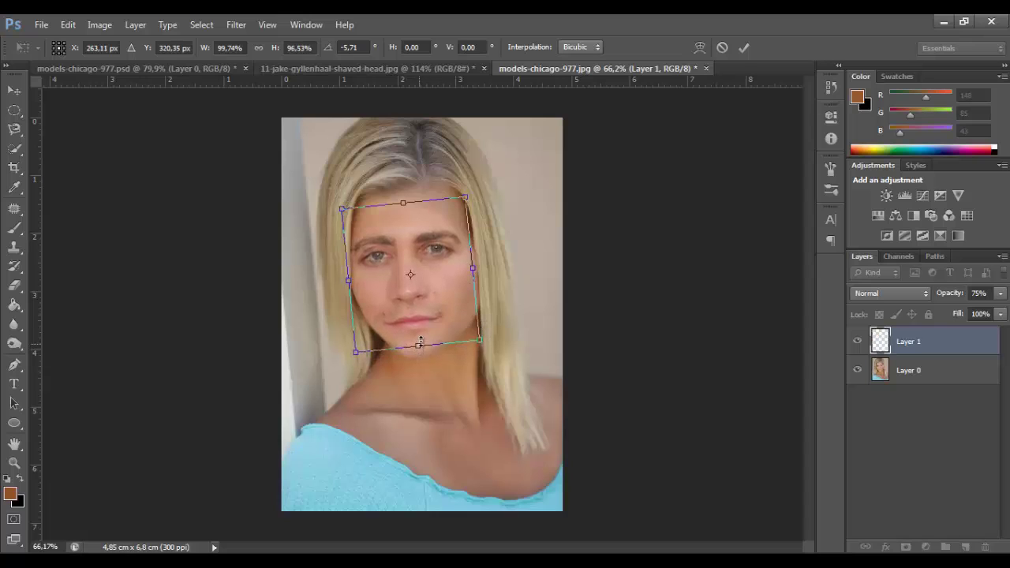
drag(438, 288, 441, 290)
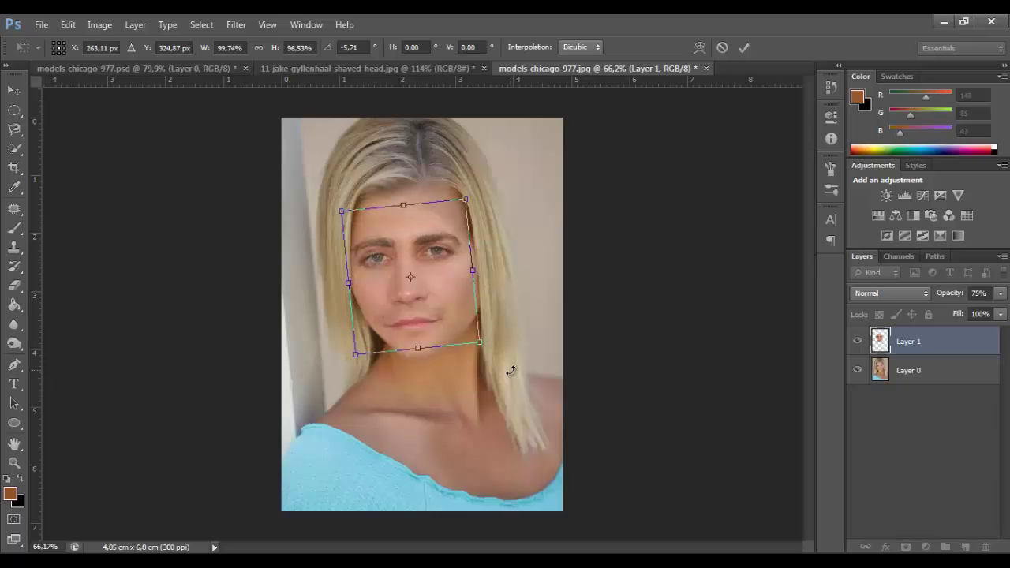
drag(508, 369, 504, 365)
drag(349, 282, 196, 297)
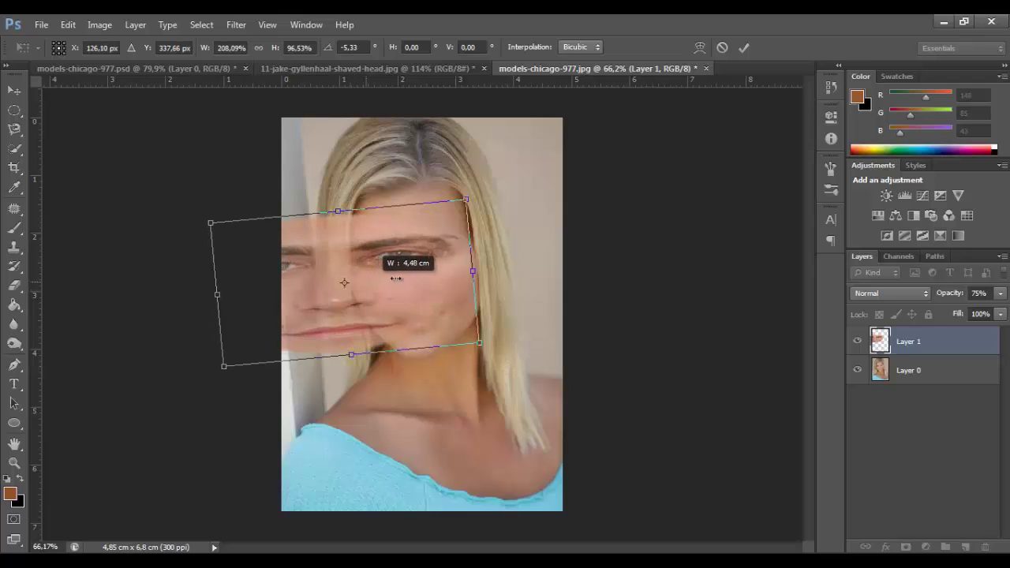
drag(349, 282, 349, 282)
drag(472, 270, 500, 270)
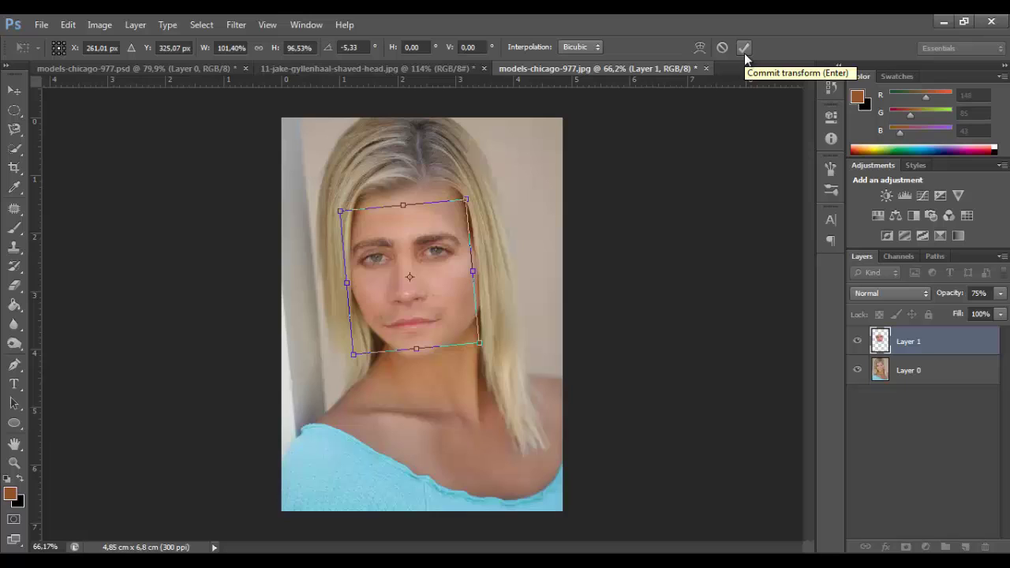
Commit the face transformation and restore Layer 1 to 100% opacity.
click(744, 49)
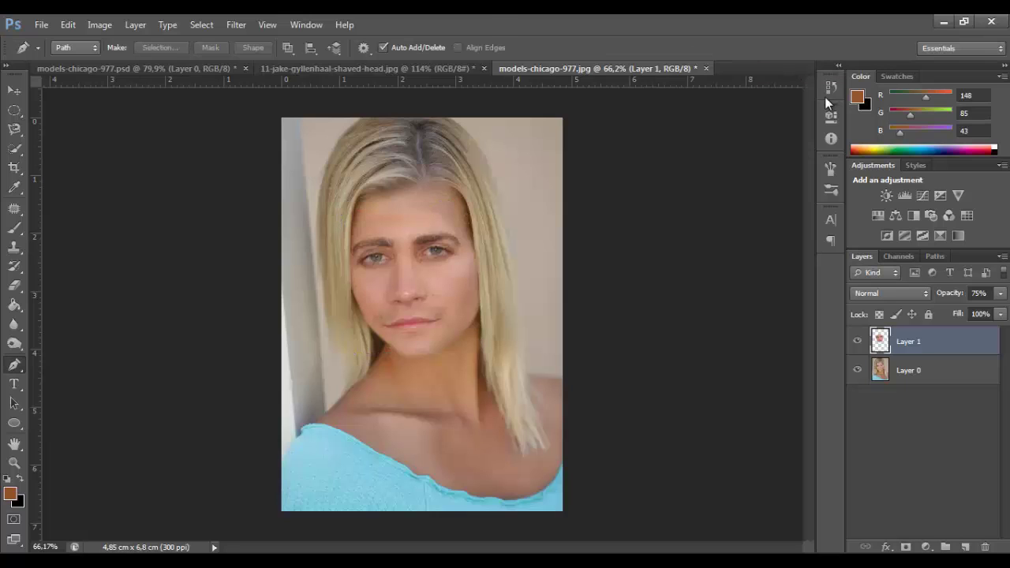
click(999, 293)
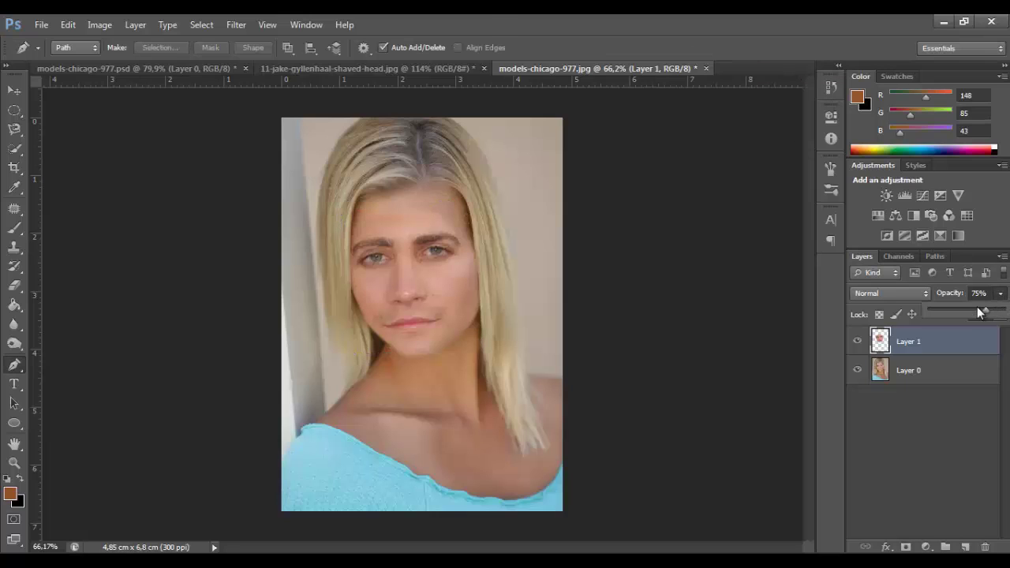
drag(986, 314, 1007, 314)
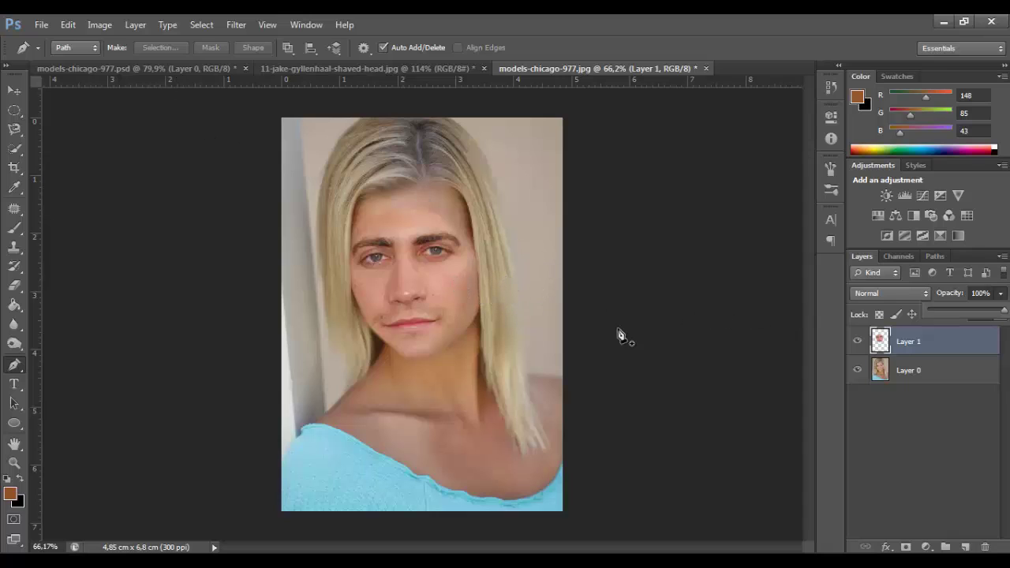
Zoom in on models-chicago-977.jpg and add a white layer mask to Layer 1.
click(161, 70)
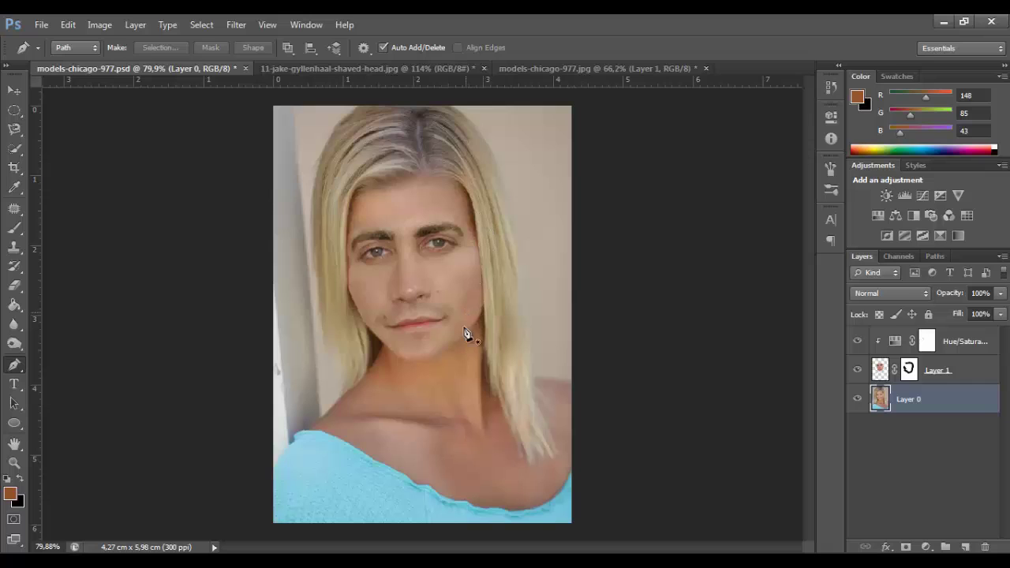
click(517, 67)
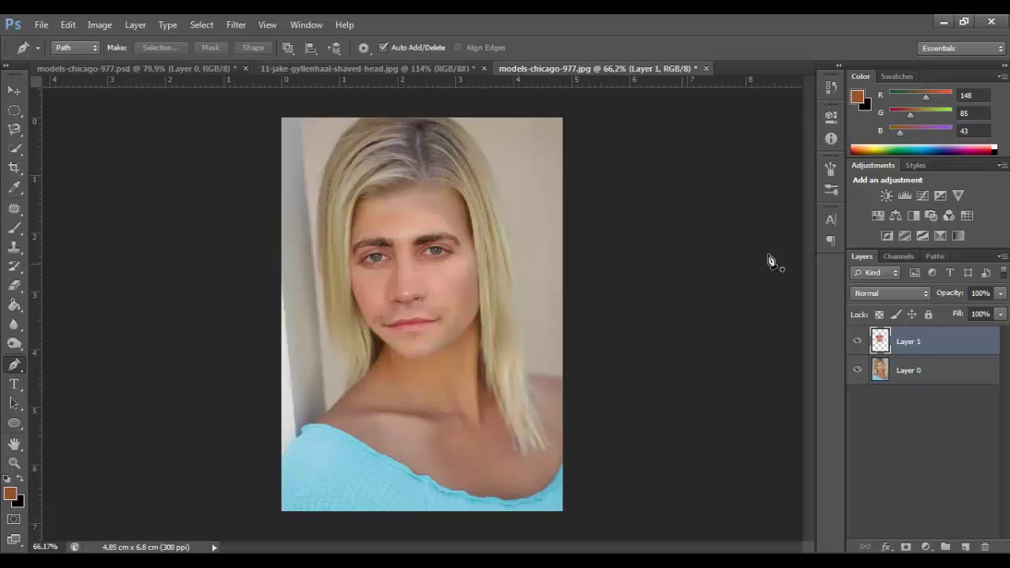
scroll(412, 235, up, 2)
scroll(413, 235, up, 1)
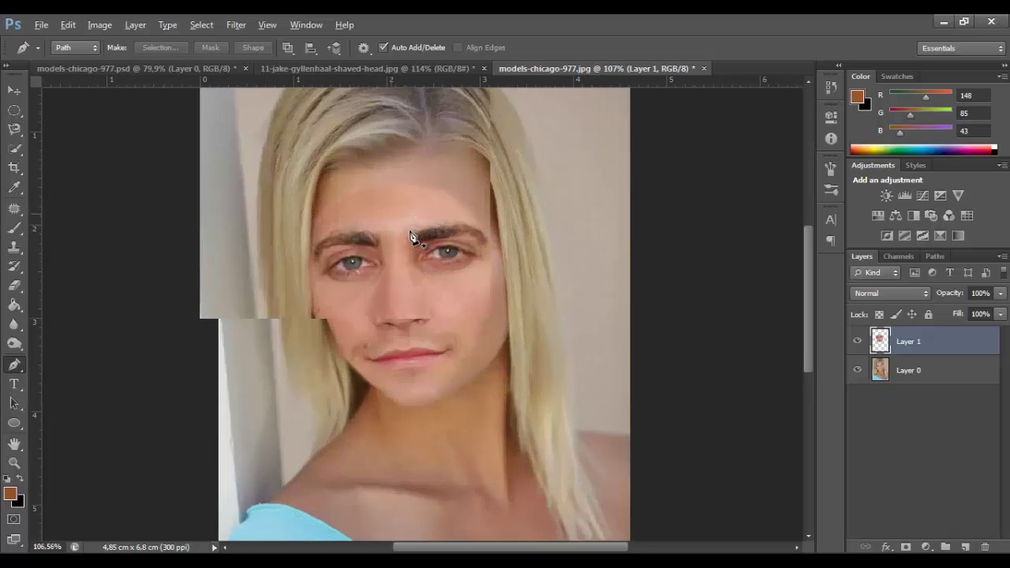
drag(811, 274, 789, 255)
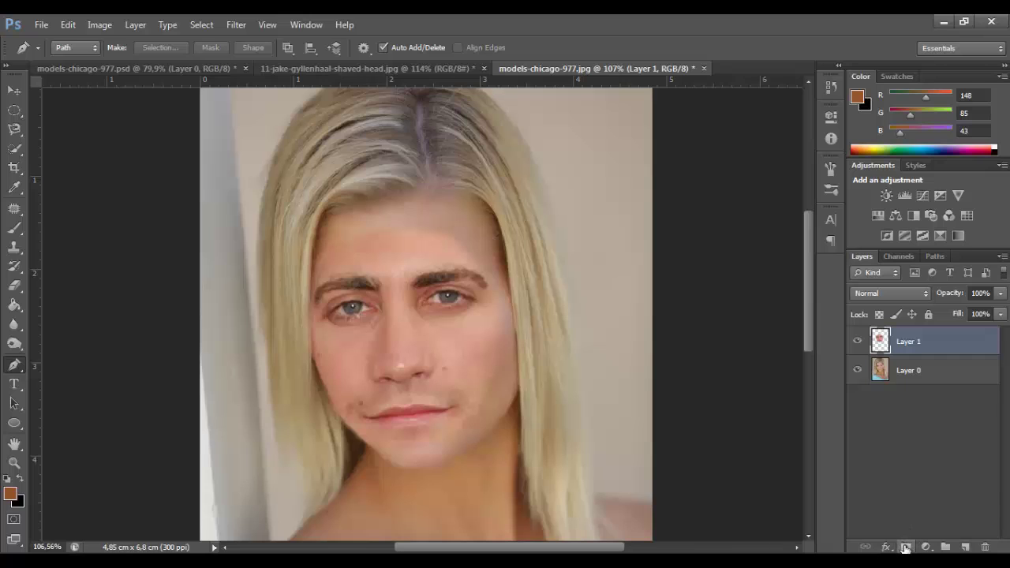
click(905, 547)
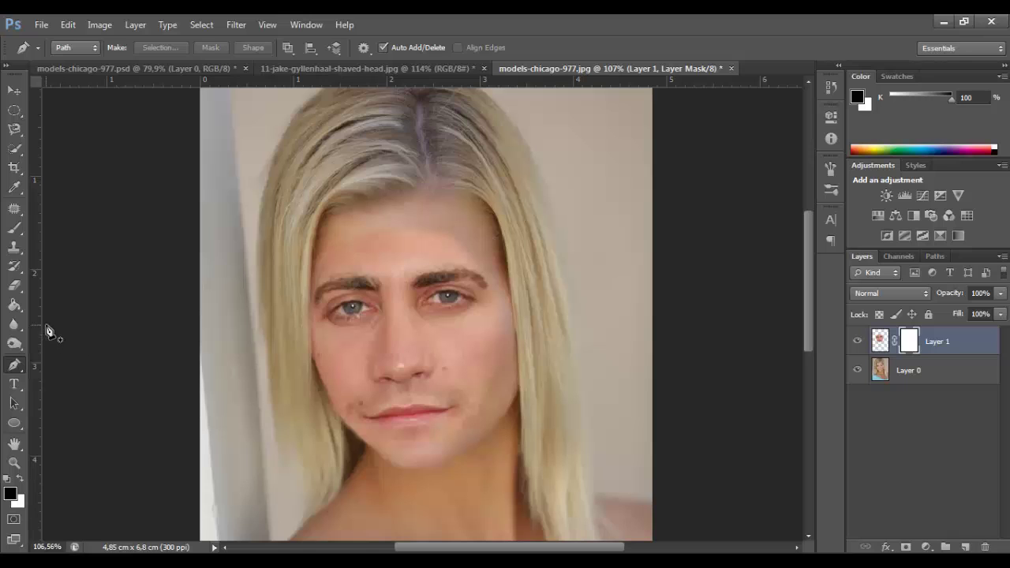
Select the Brush Tool with black foreground, about 54 px size and 29% hardness.
click(10, 229)
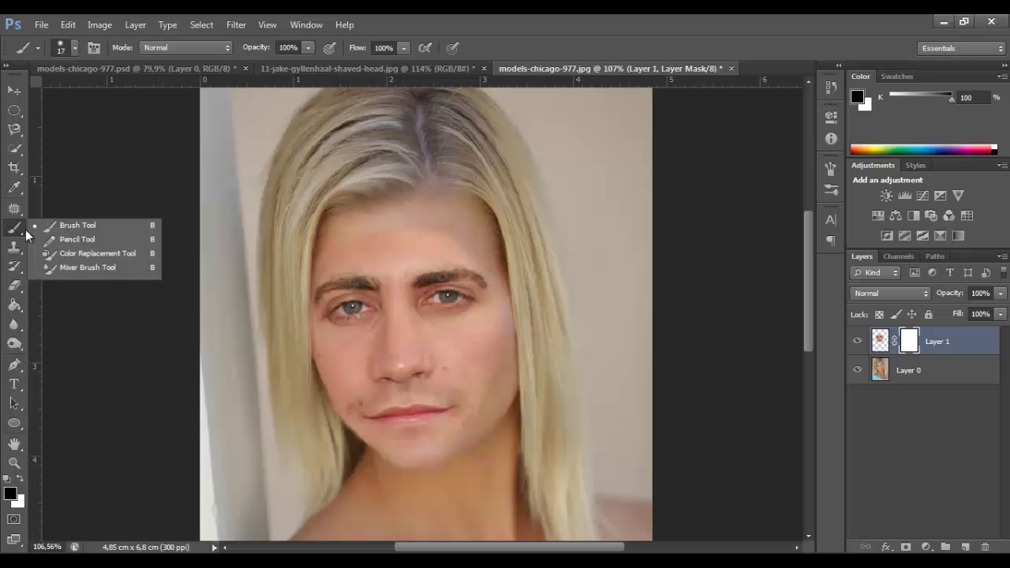
click(46, 229)
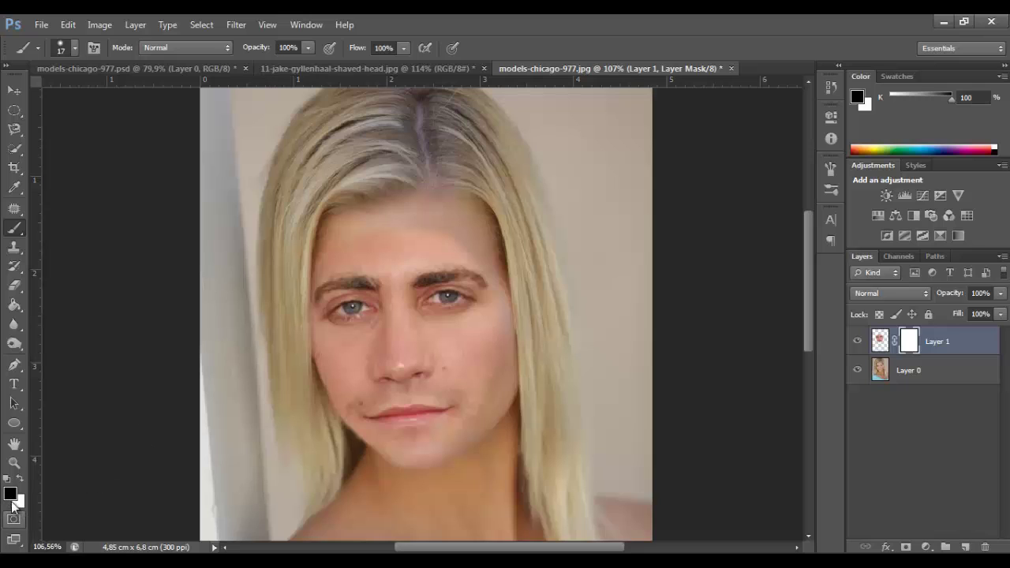
key(x)
key(x)
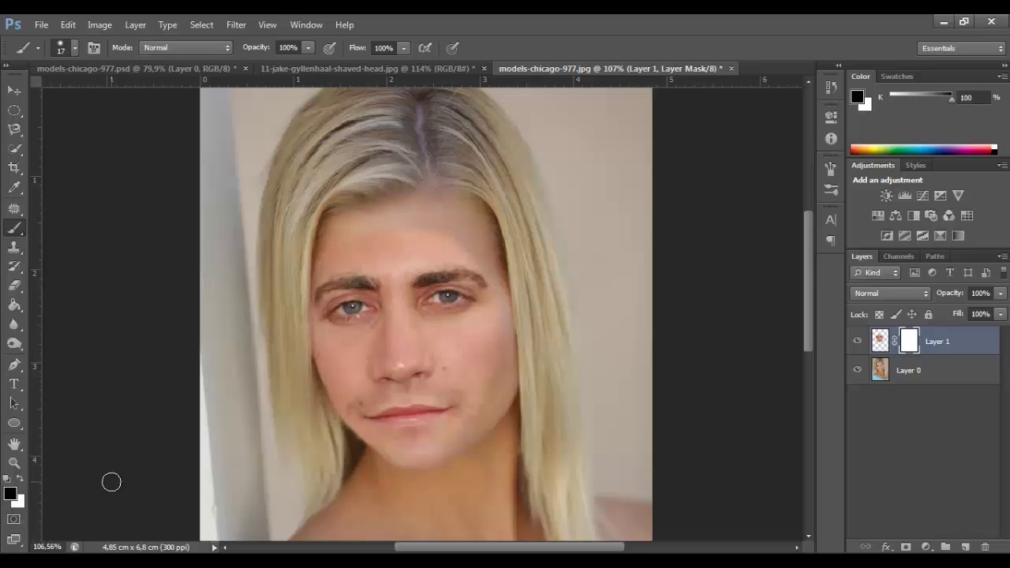
key(x)
key(x)
mouse_move(218, 341)
mouse_down()
mouse_move(314, 337)
mouse_move(182, 337)
mouse_move(250, 344)
mouse_move(219, 346)
mouse_move(224, 446)
mouse_move(221, 389)
mouse_up()
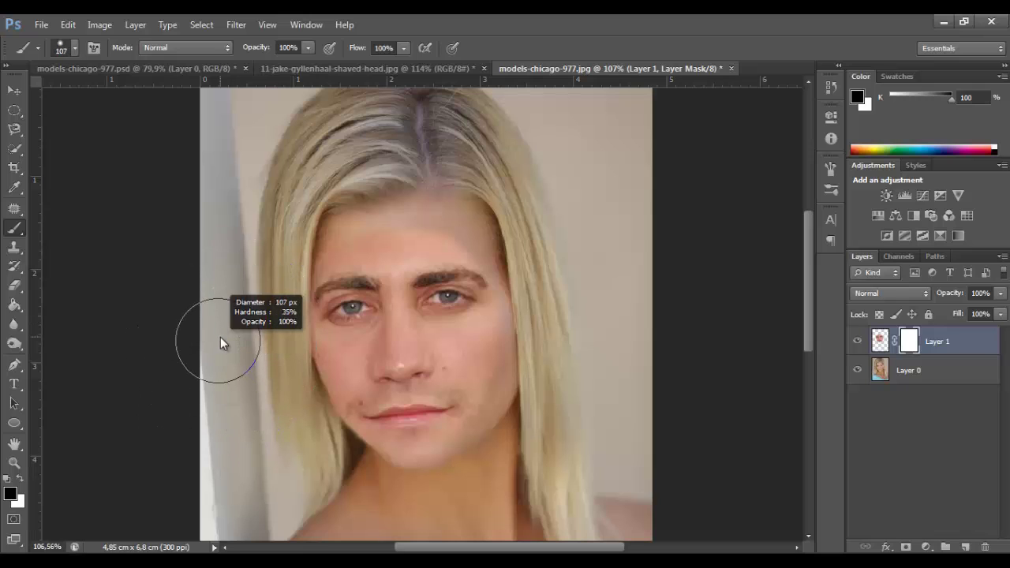
mouse_move(221, 337)
mouse_down()
mouse_move(222, 309)
mouse_move(225, 318)
mouse_move(199, 318)
mouse_up()
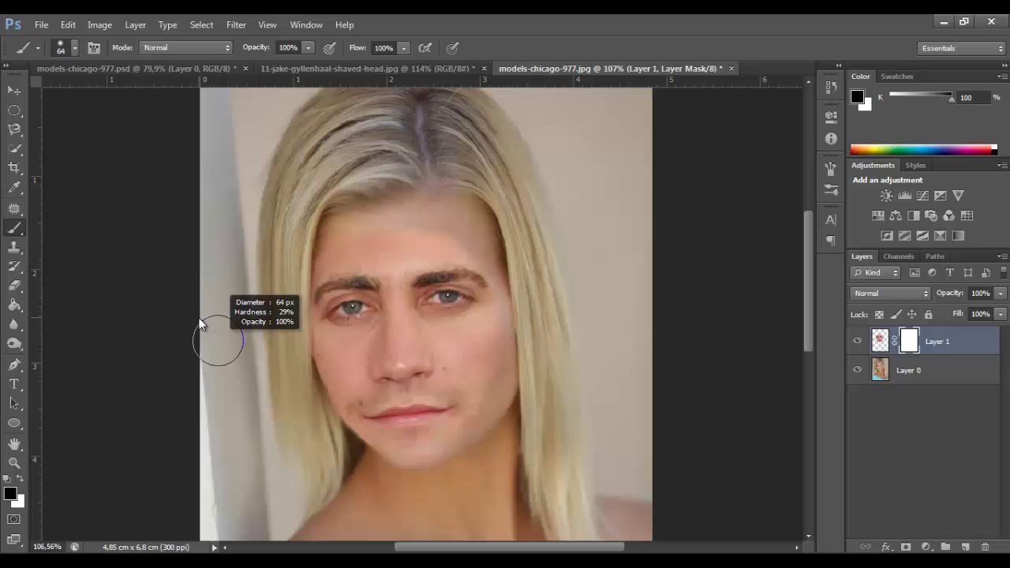
drag(286, 306, 286, 305)
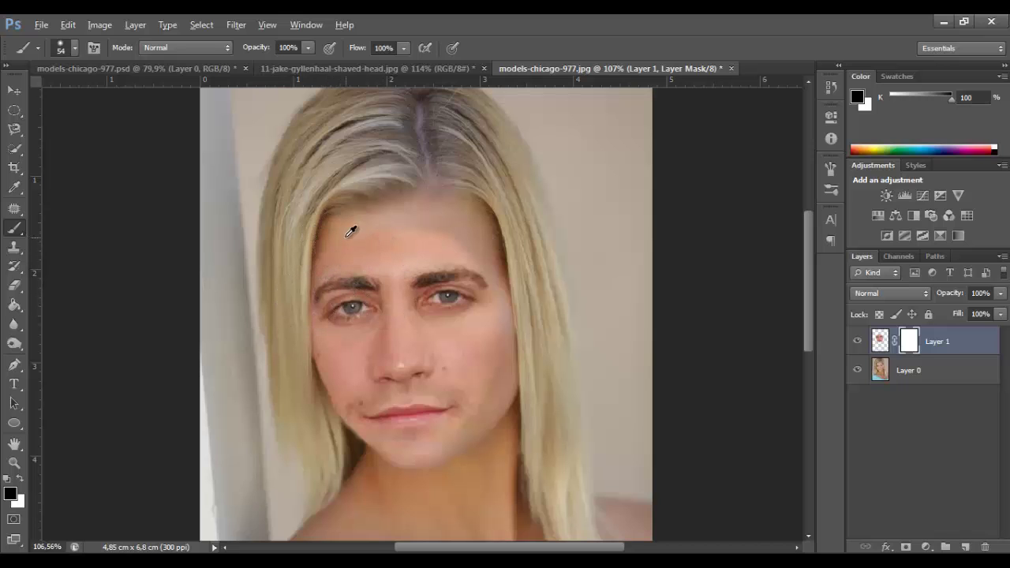
scroll(349, 231, up, 3)
scroll(350, 231, up, 1)
drag(356, 228, 339, 236)
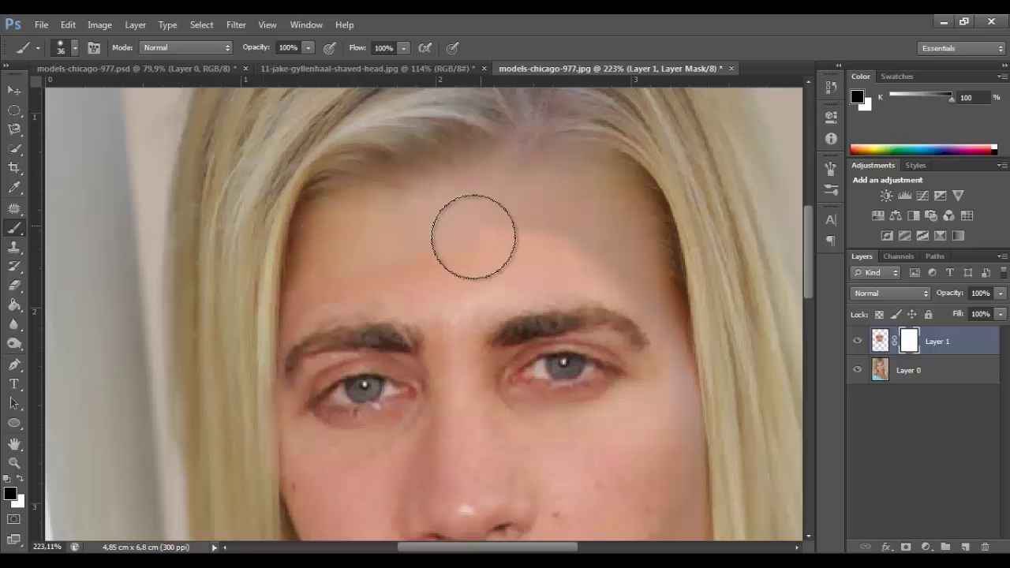
drag(473, 232, 418, 222)
scroll(670, 257, down, 2)
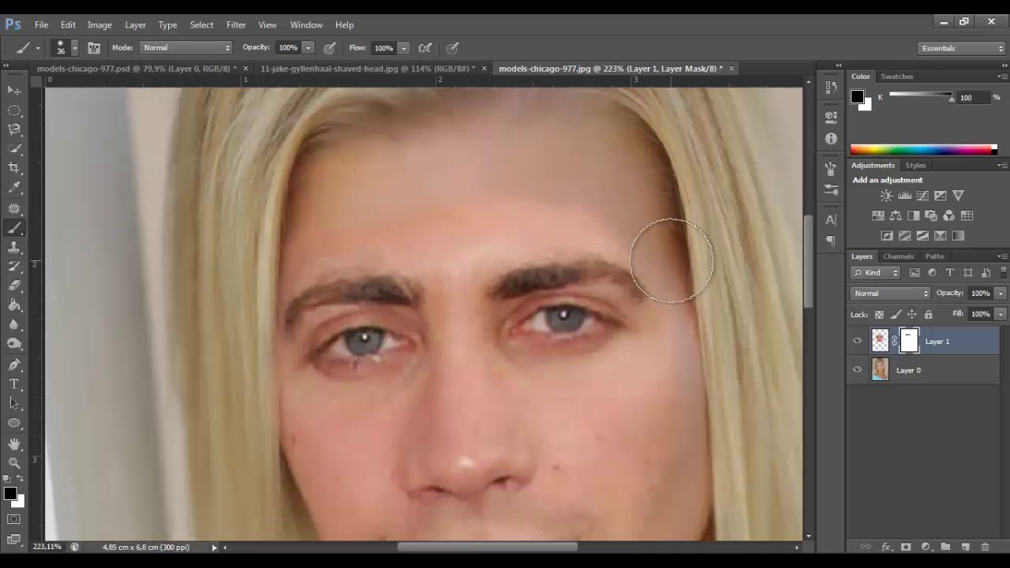
scroll(671, 249, down, 2)
drag(671, 250, 684, 316)
scroll(684, 350, down, 2)
scroll(683, 349, down, 1)
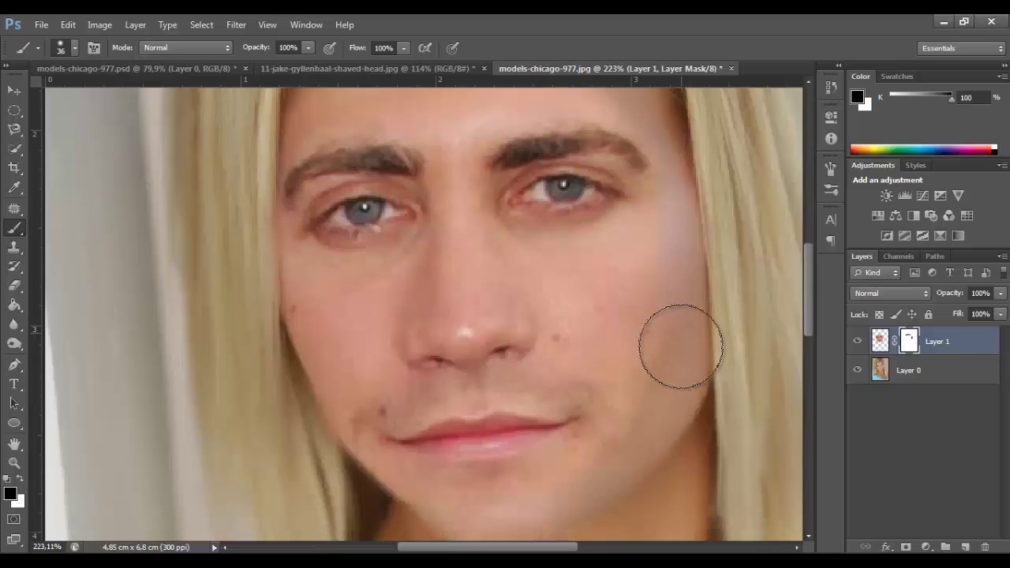
scroll(658, 368, down, 5)
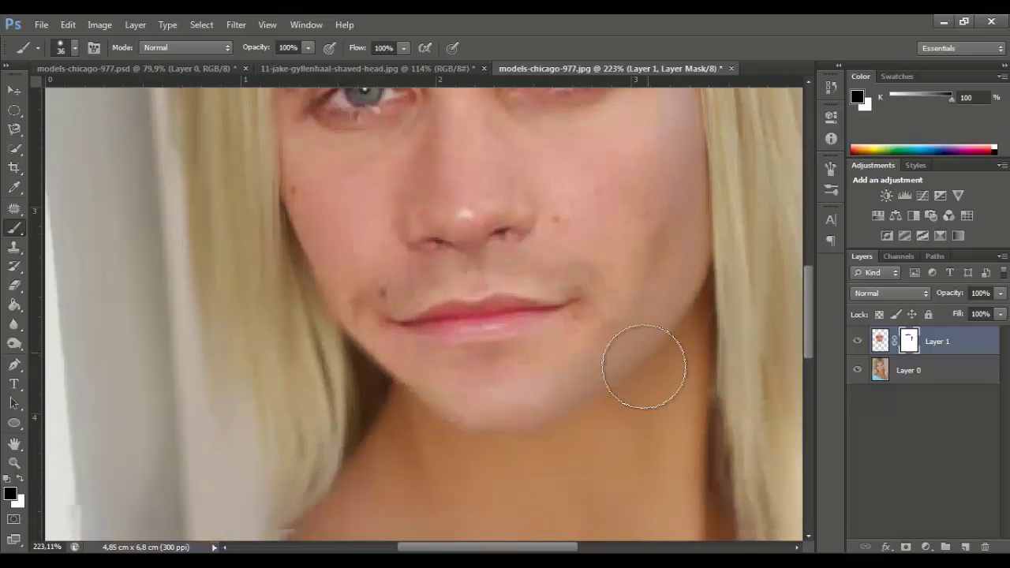
drag(545, 373, 360, 395)
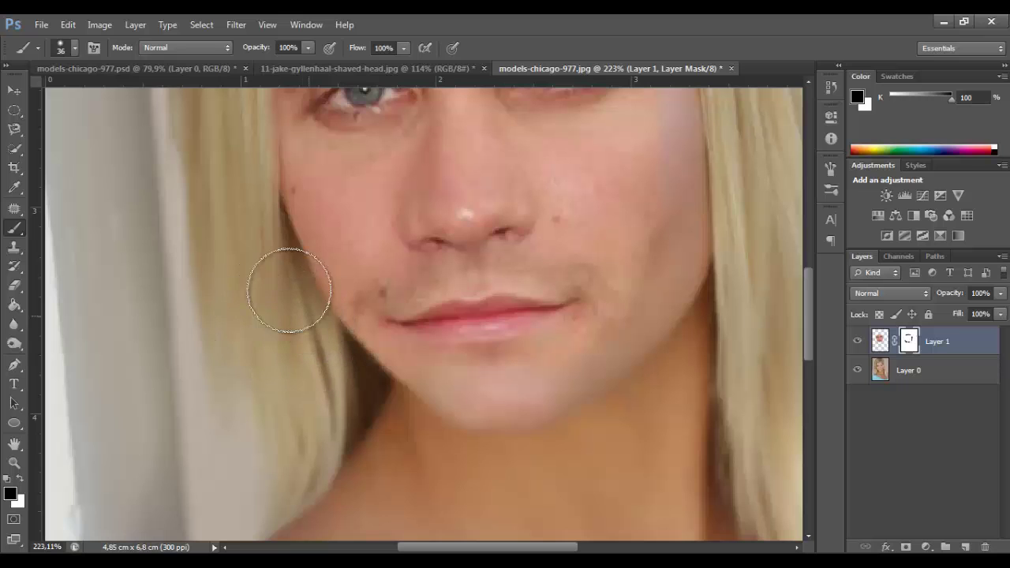
scroll(251, 298, up, 3)
scroll(241, 287, up, 5)
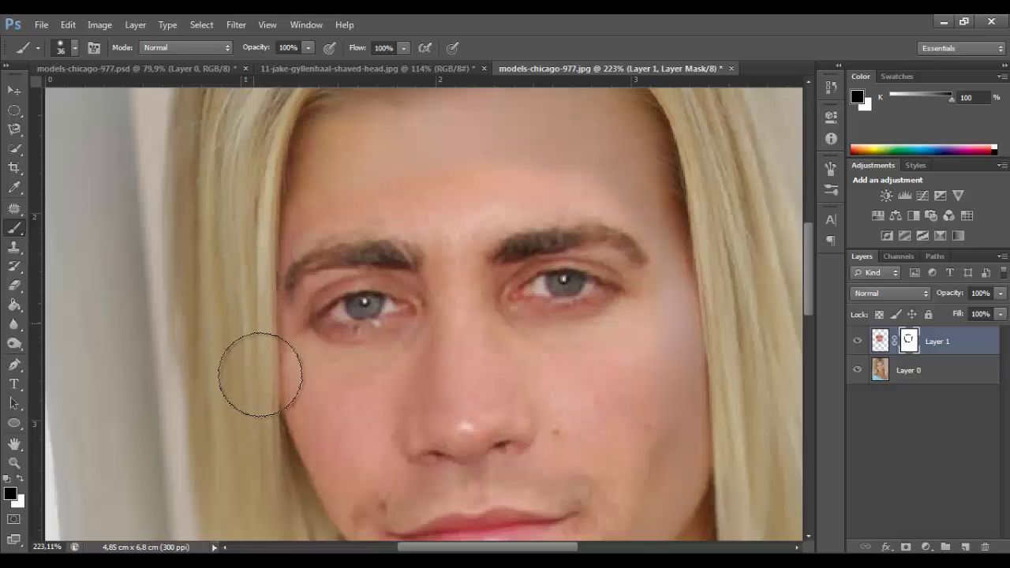
scroll(514, 266, down, 3)
scroll(514, 266, down, 2)
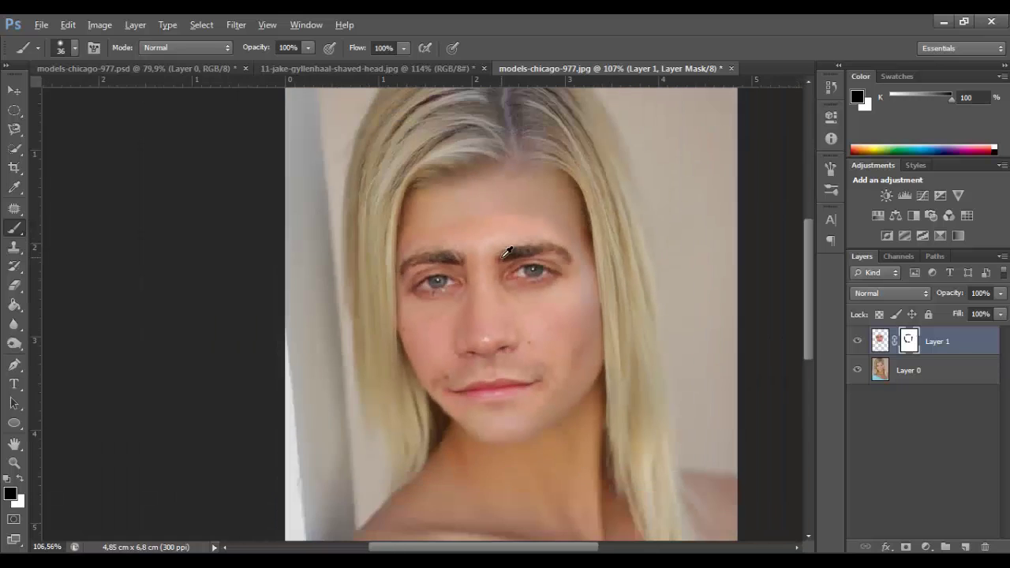
key(alt)
drag(557, 265, 565, 259)
key(ctrl+z)
Add a Hue/Saturation adjustment layer and clip it to Layer 1.
click(927, 403)
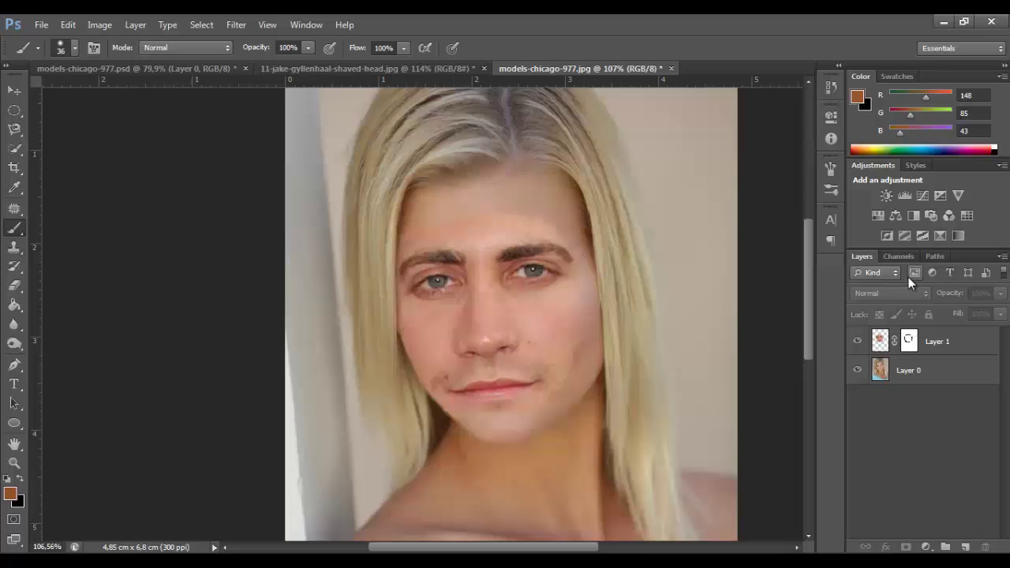
click(882, 213)
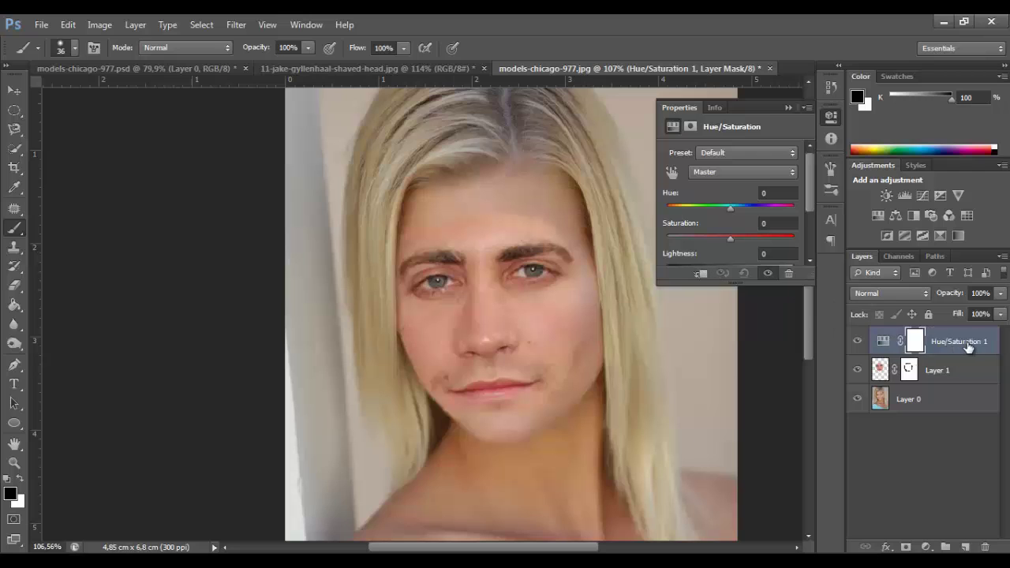
right_click(968, 345)
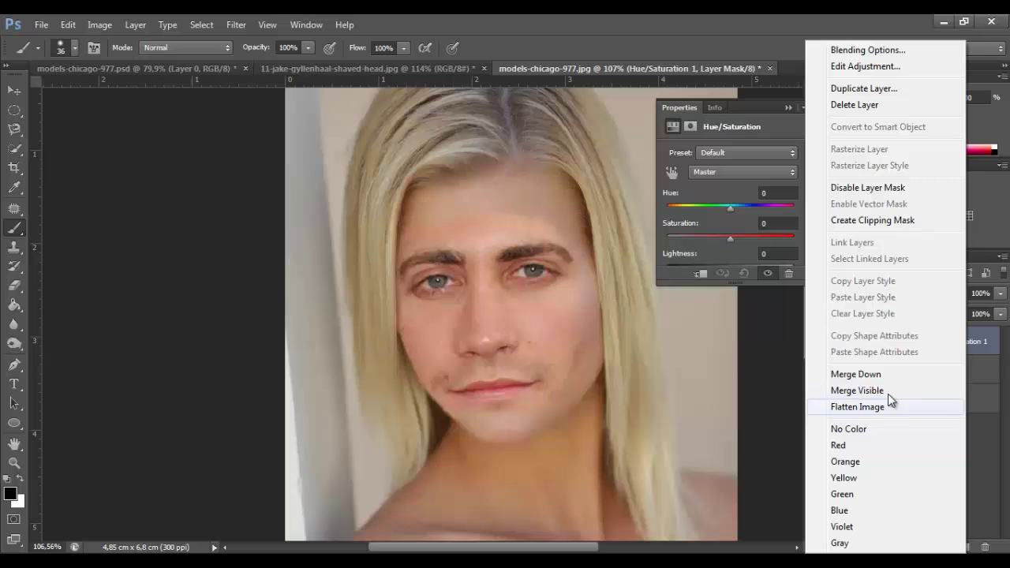
click(848, 224)
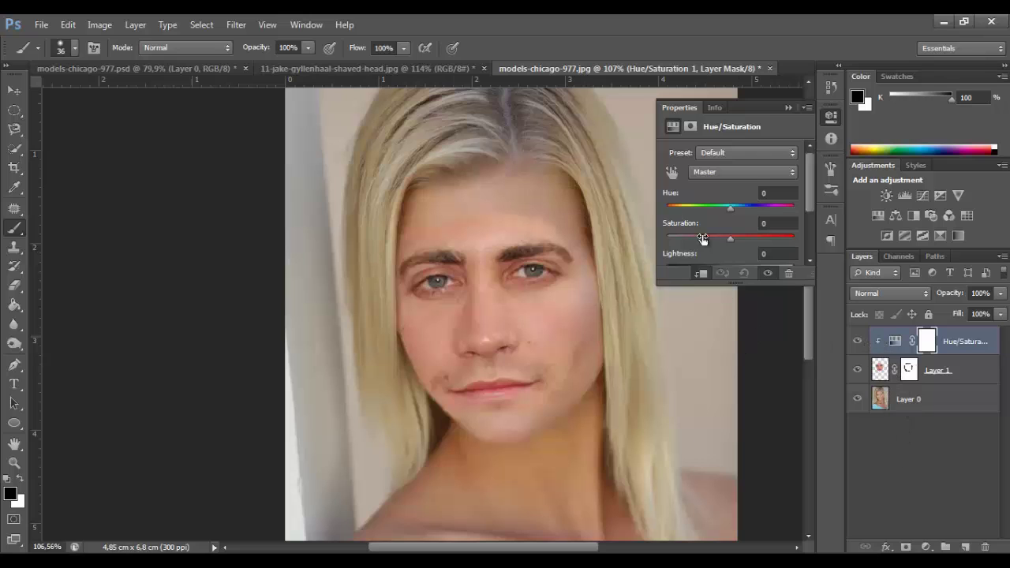
Test Hue shifts, return Hue to 0 and raise Saturation to +9.
drag(808, 208, 812, 223)
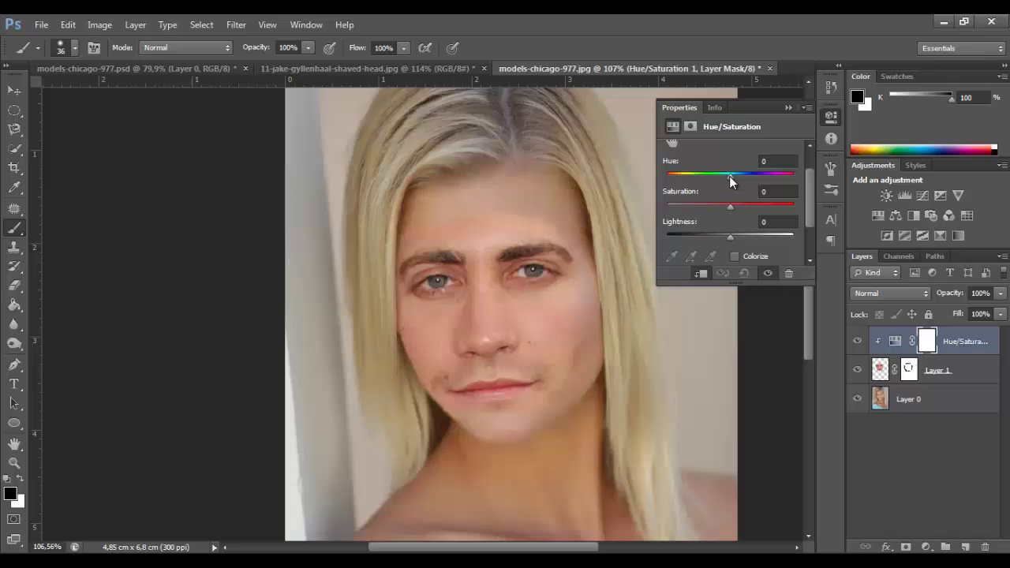
drag(729, 176, 724, 177)
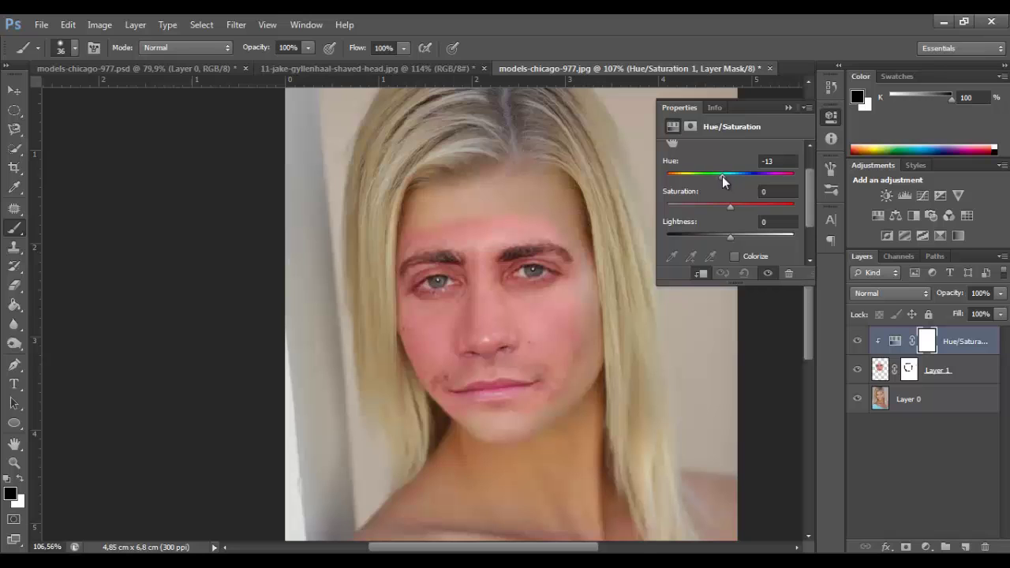
mouse_move(722, 176)
mouse_down()
mouse_move(678, 177)
mouse_move(798, 176)
mouse_move(730, 173)
mouse_up()
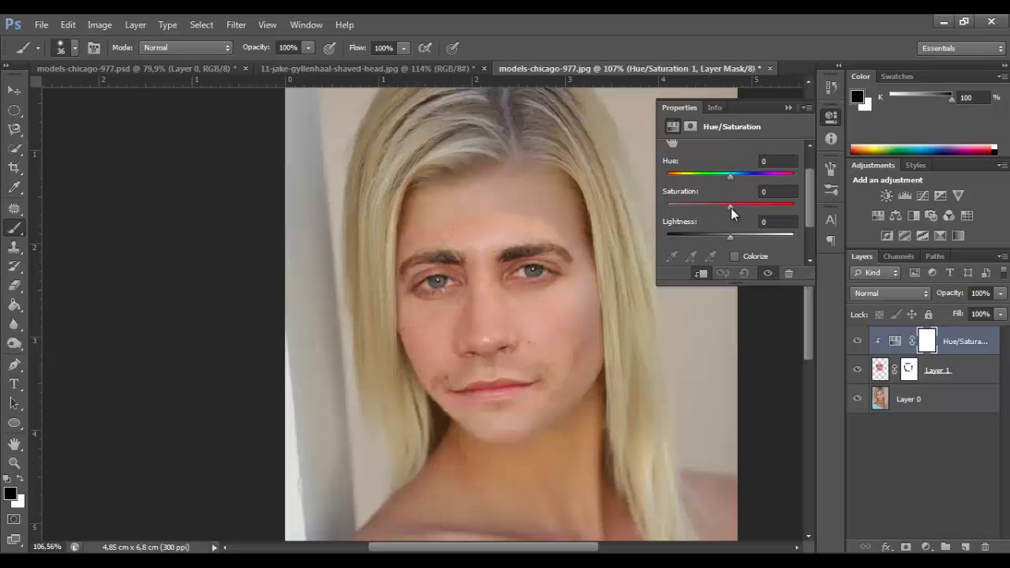
mouse_move(731, 208)
mouse_down()
mouse_move(769, 209)
mouse_move(660, 205)
mouse_move(802, 203)
mouse_move(730, 206)
mouse_move(780, 238)
mouse_move(791, 231)
mouse_move(669, 229)
mouse_move(728, 235)
mouse_up()
Nudge Hue, Saturation and Lightness slightly, collapse Properties, and select Layer 1's mask.
click(729, 238)
click(729, 176)
drag(729, 176, 731, 177)
drag(730, 207, 723, 206)
drag(730, 236, 732, 237)
click(786, 106)
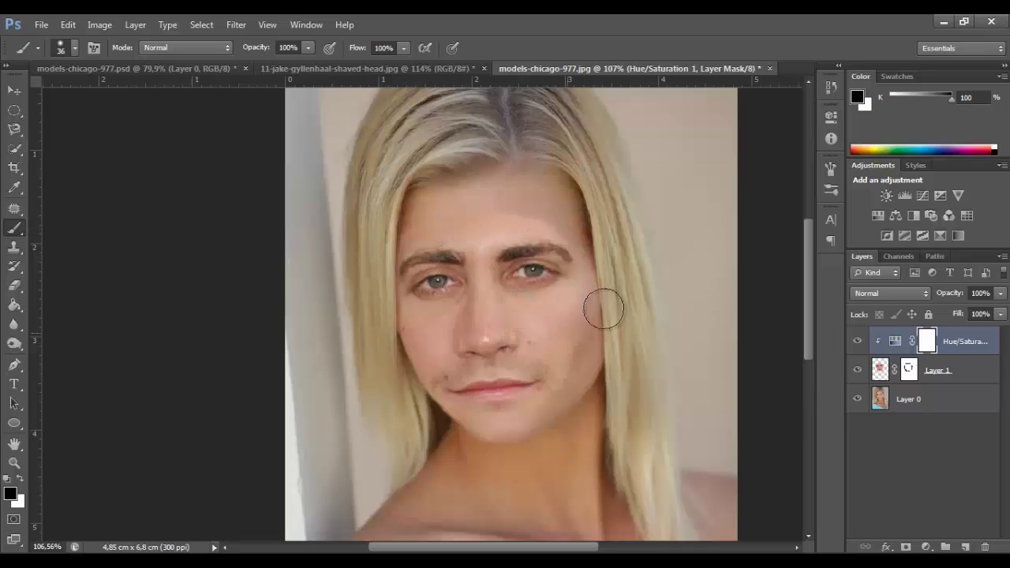
click(912, 370)
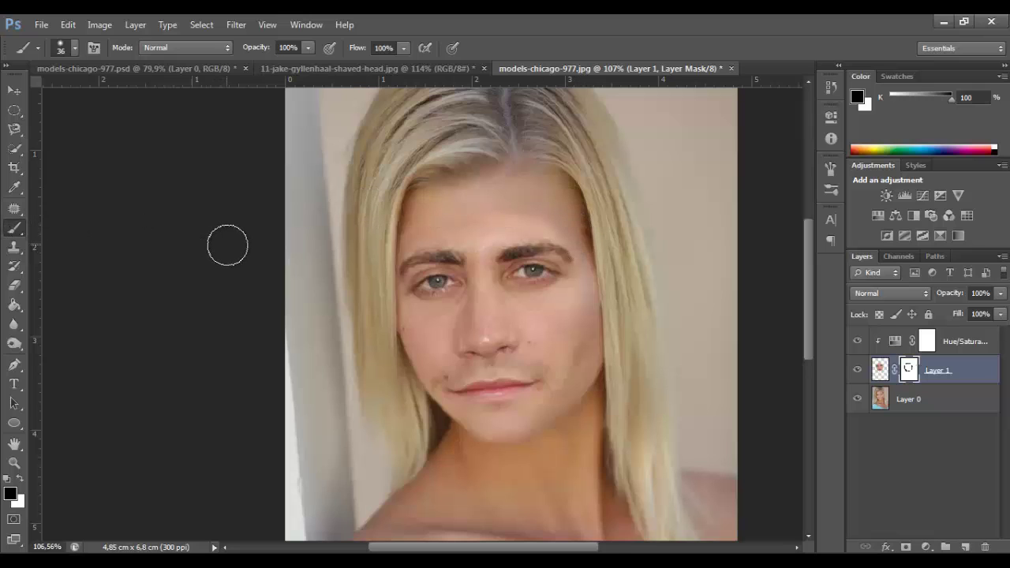
Set a soft 37 px brush and paint the mask along the forehead edge.
drag(310, 252, 311, 197)
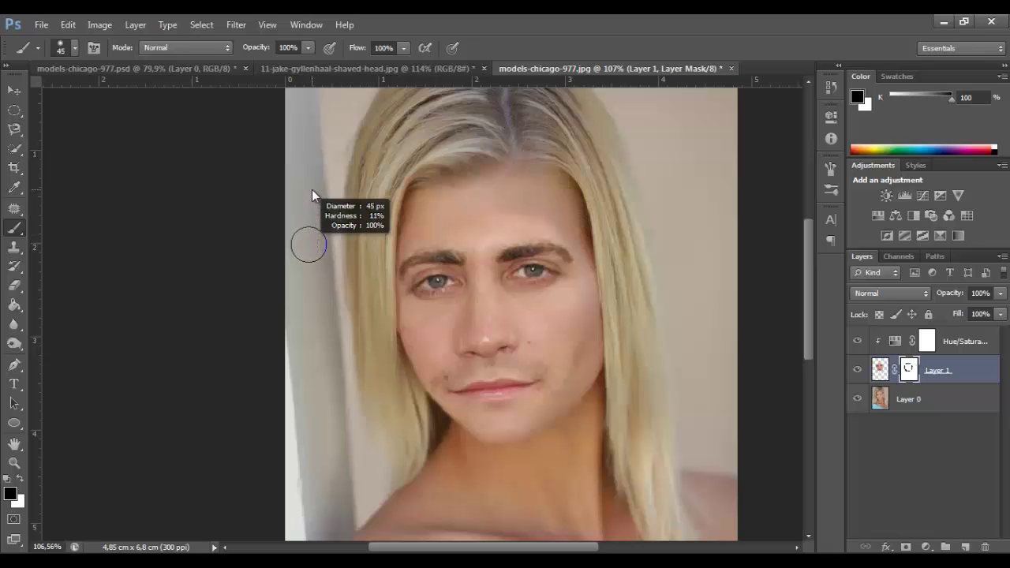
drag(311, 192, 308, 192)
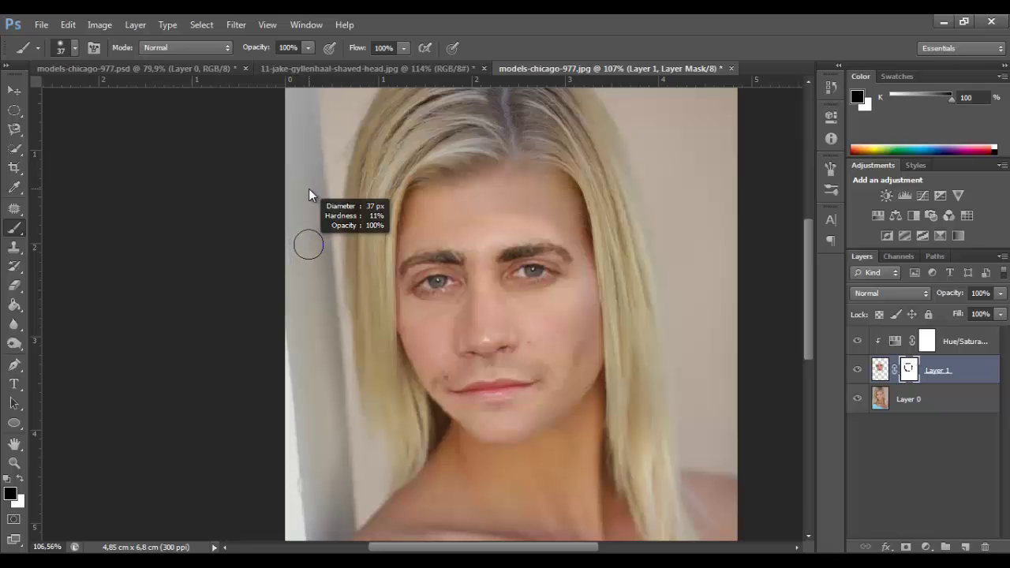
scroll(537, 215, up, 2)
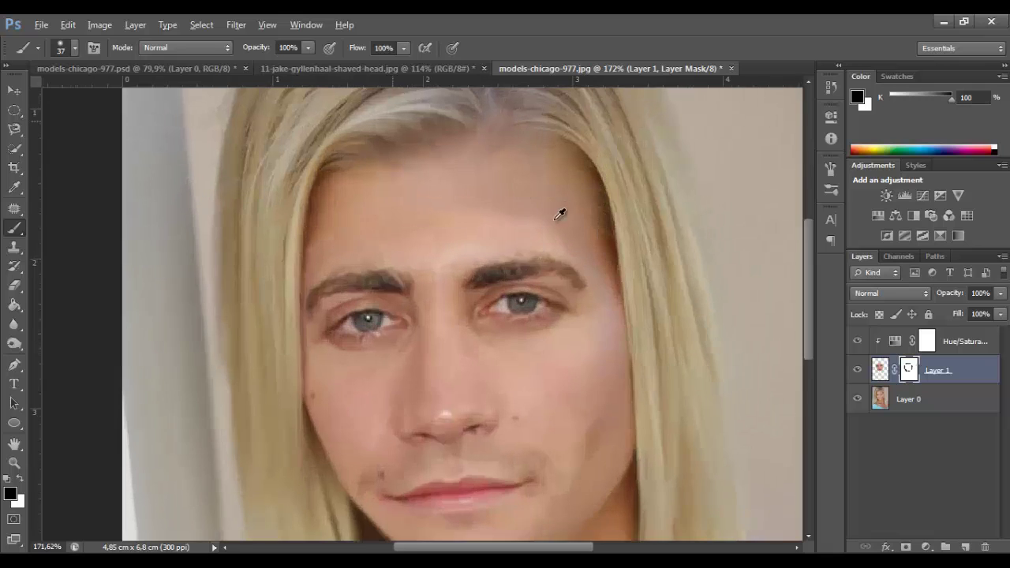
scroll(529, 215, up, 2)
drag(528, 215, 351, 223)
scroll(582, 237, down, 2)
mouse_move(582, 236)
mouse_down()
mouse_move(617, 256)
mouse_move(618, 244)
mouse_move(628, 302)
mouse_move(616, 243)
mouse_up()
scroll(616, 242, down, 3)
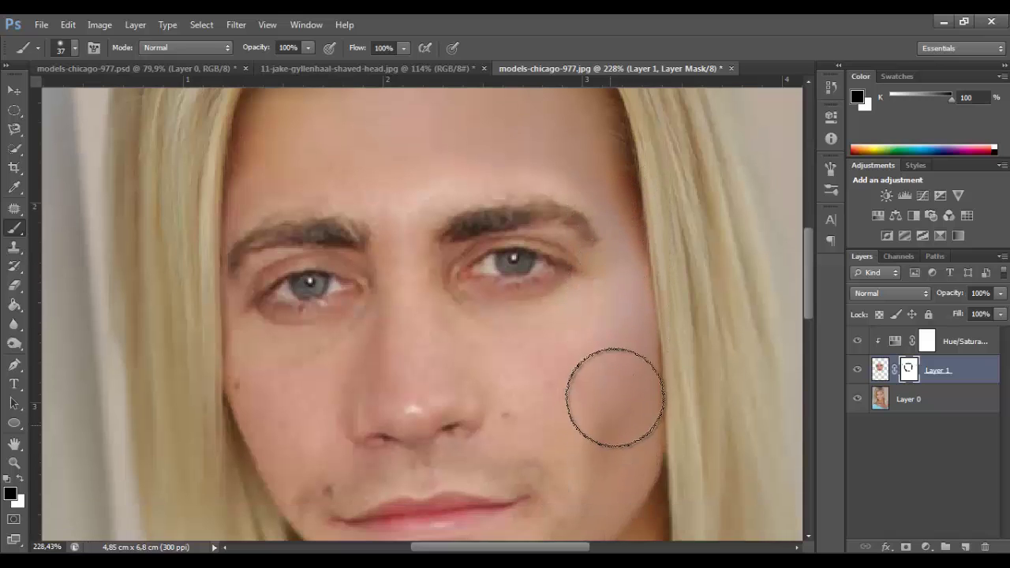
scroll(613, 395, down, 2)
Soften the brush, shrink it to 32 px, and blend the cheek and jaw edges.
alt+right_click(628, 345)
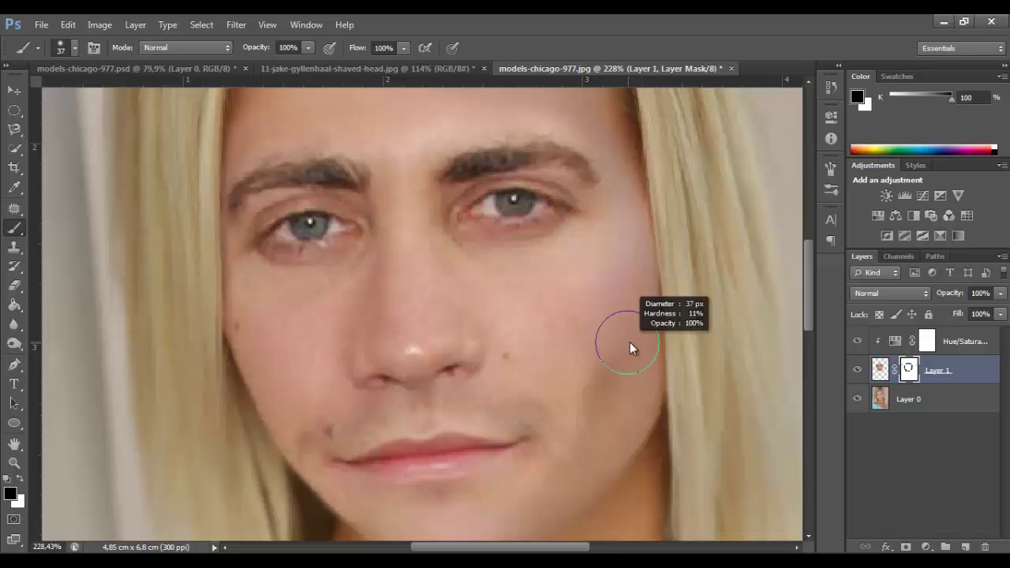
mouse_move(630, 345)
mouse_down()
mouse_move(596, 323)
mouse_move(611, 323)
mouse_up()
scroll(600, 325, down, 3)
alt+right_click(601, 325)
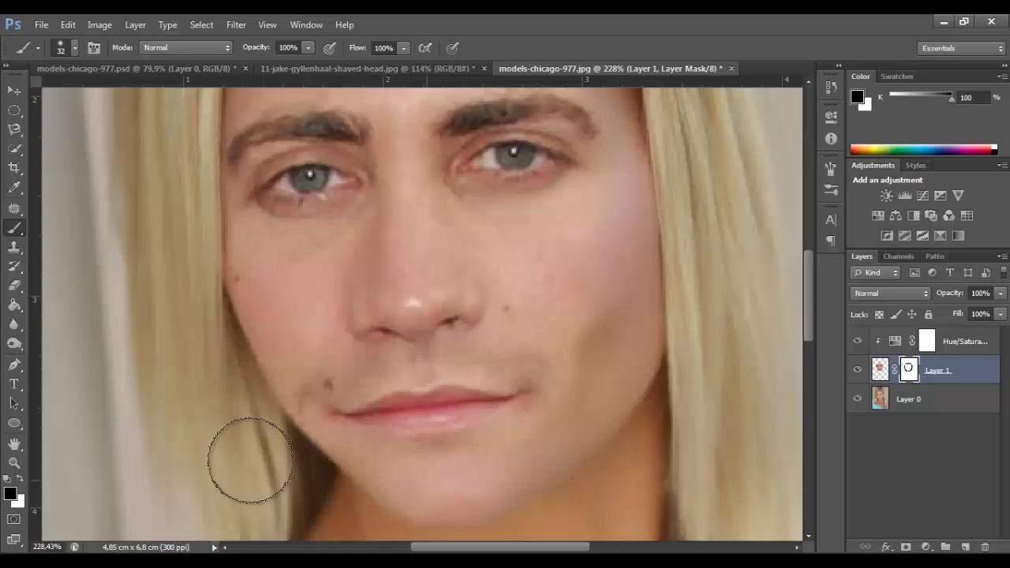
scroll(315, 454, up, 2)
scroll(315, 454, up, 4)
scroll(293, 378, up, 2)
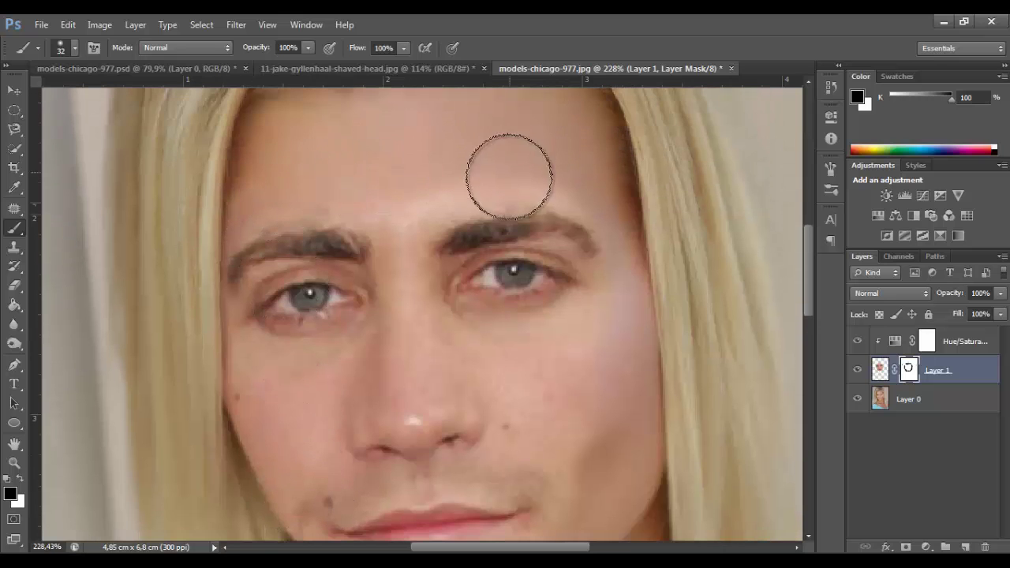
scroll(469, 161, down, 3)
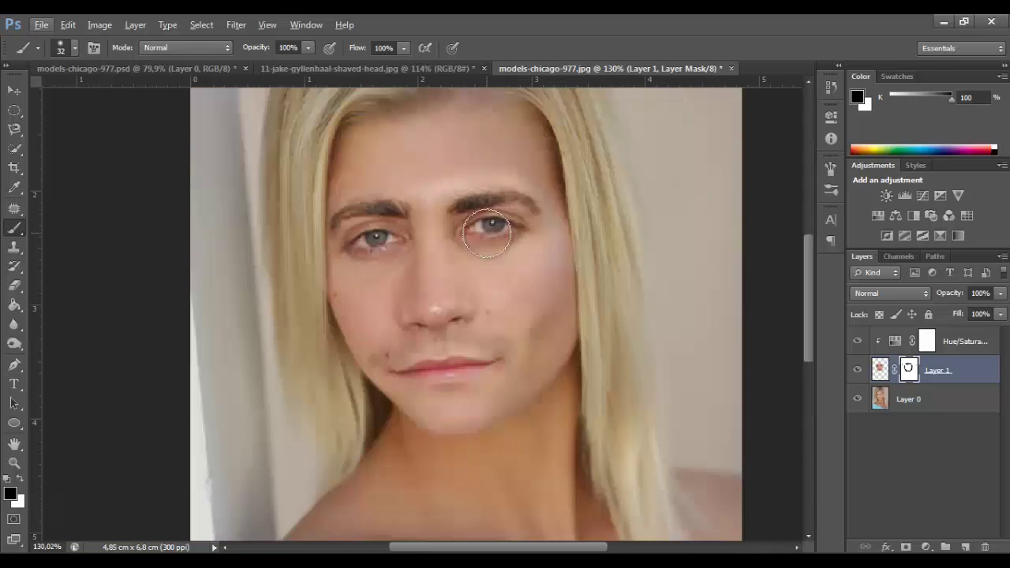
scroll(563, 273, down, 1)
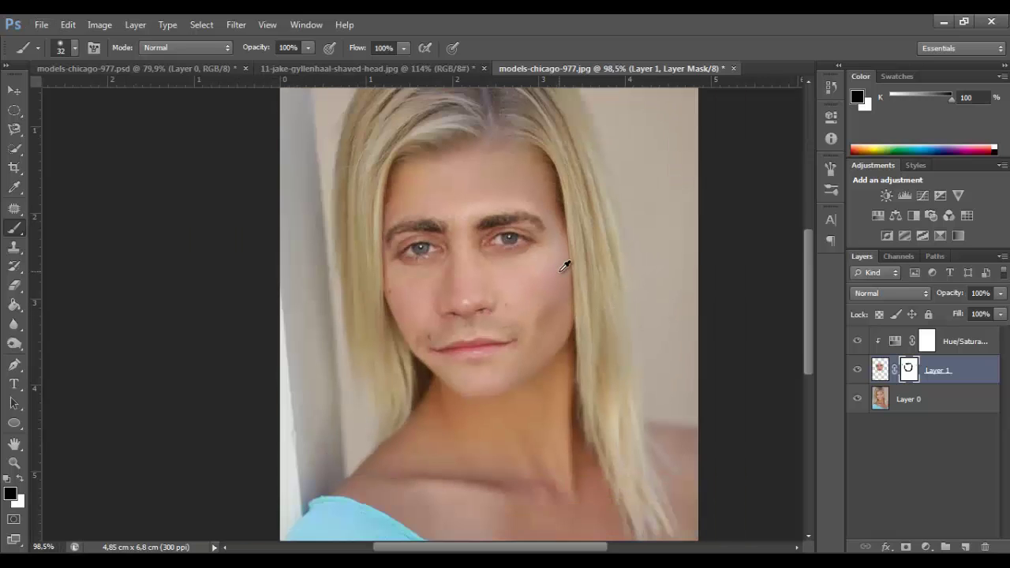
Close the shaved-head source photo and the .psd document without saving.
click(478, 69)
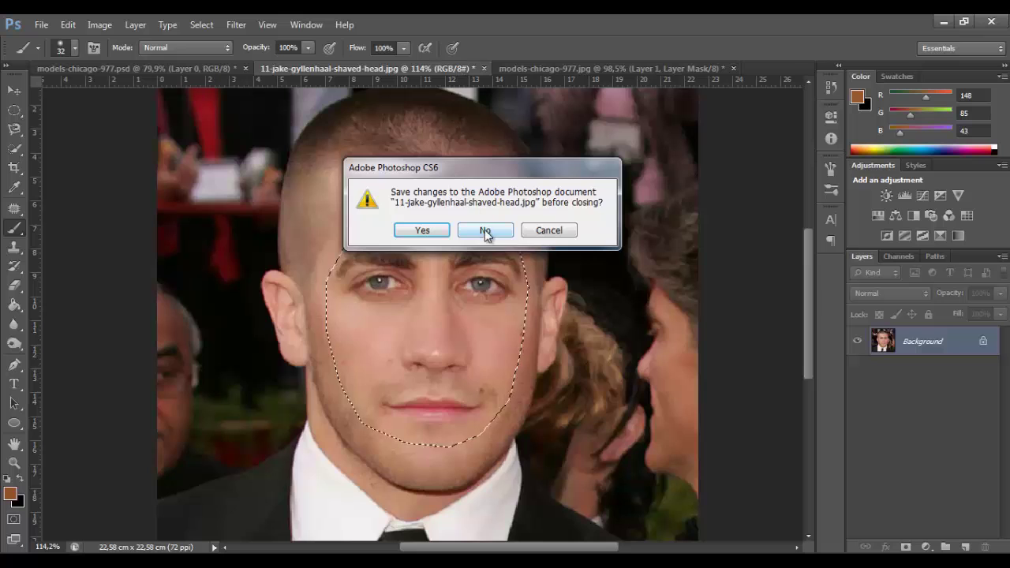
key(Escape)
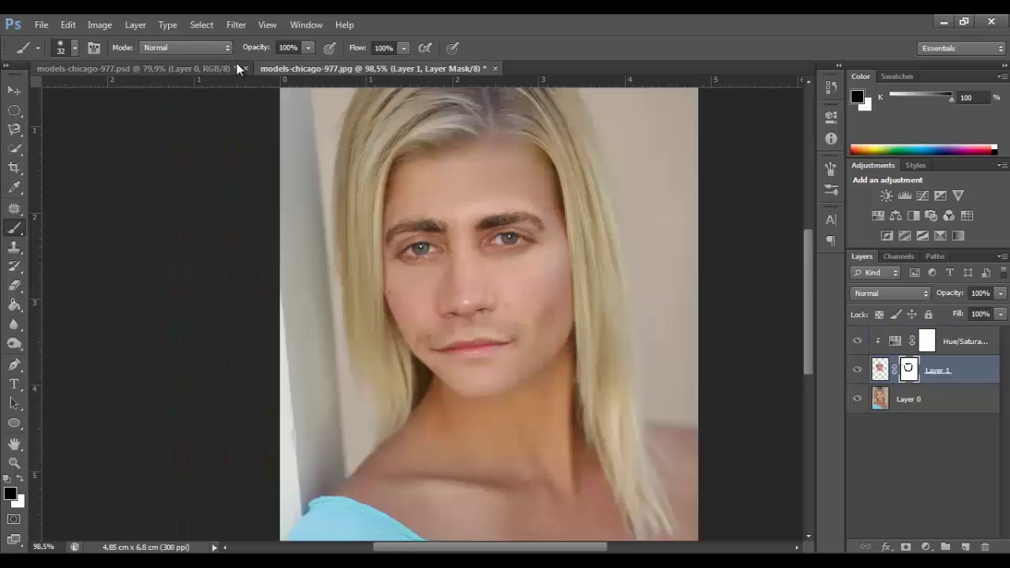
click(245, 66)
click(482, 228)
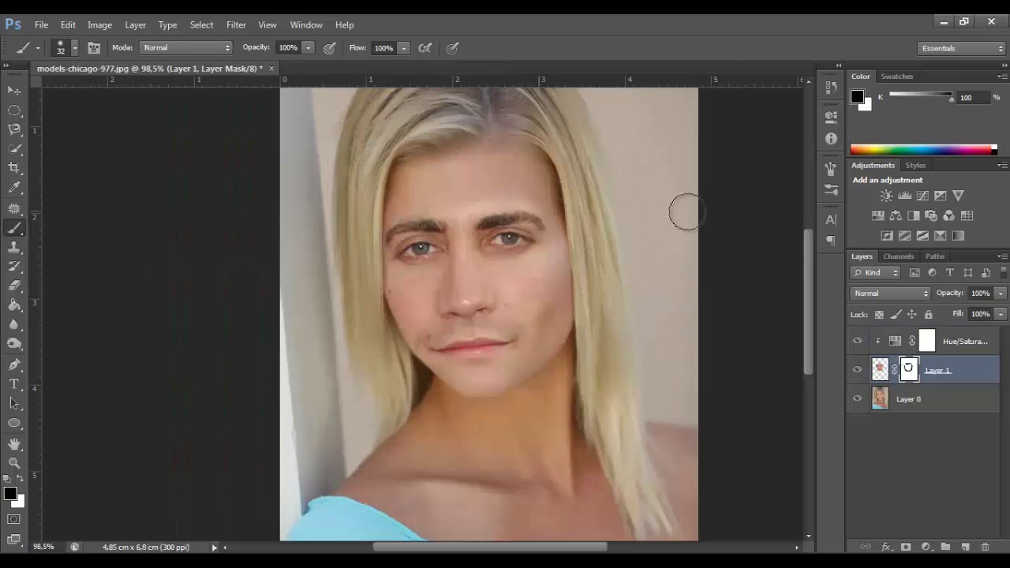
drag(805, 274, 802, 272)
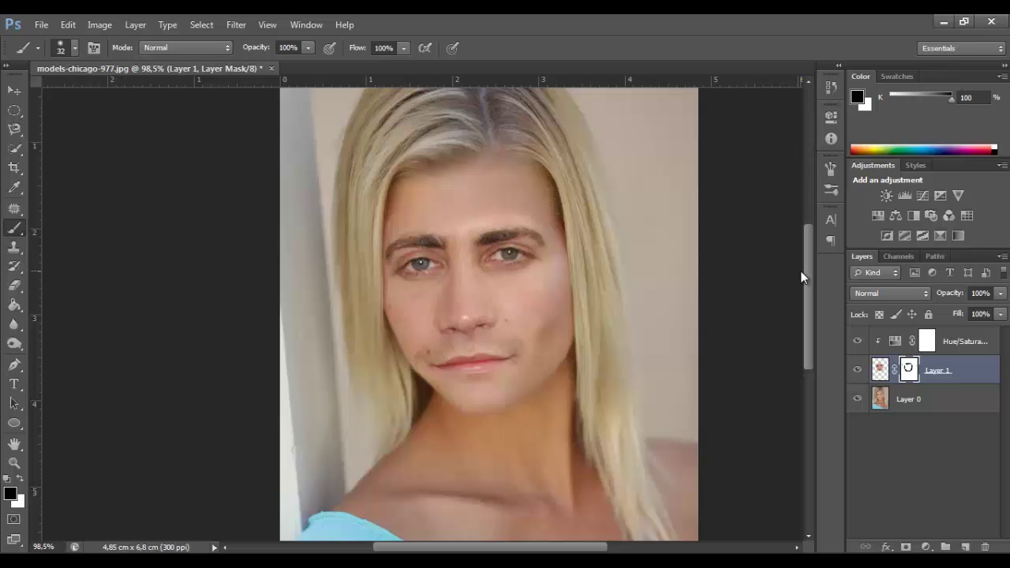
mouse_move(801, 276)
mouse_down()
mouse_move(800, 265)
mouse_move(797, 284)
mouse_move(798, 255)
mouse_move(796, 278)
mouse_move(789, 271)
mouse_up()
alt+scroll(789, 271, down, 1)
alt+scroll(768, 257, down, 1)
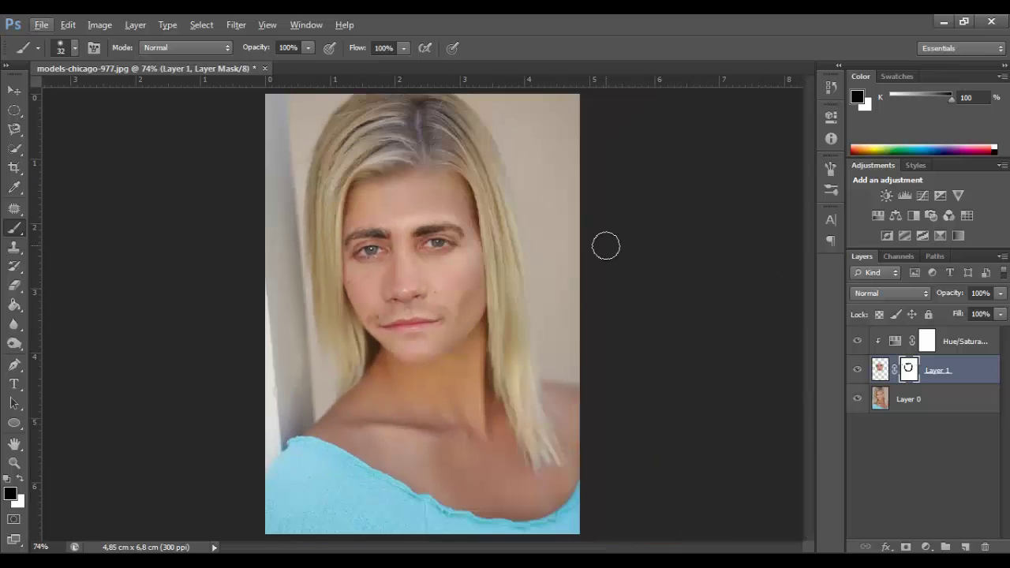